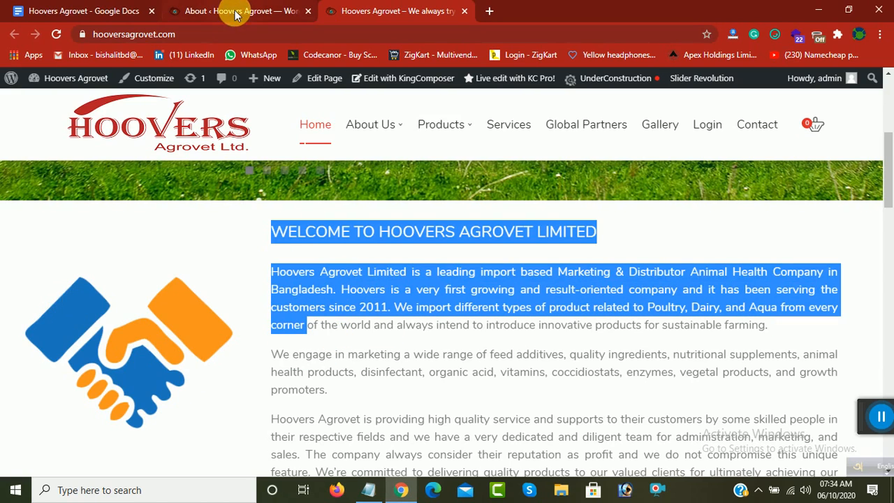
Step: Open the list of all pages in the Hoovers Agrovet WordPress admin
left_click(217, 11)
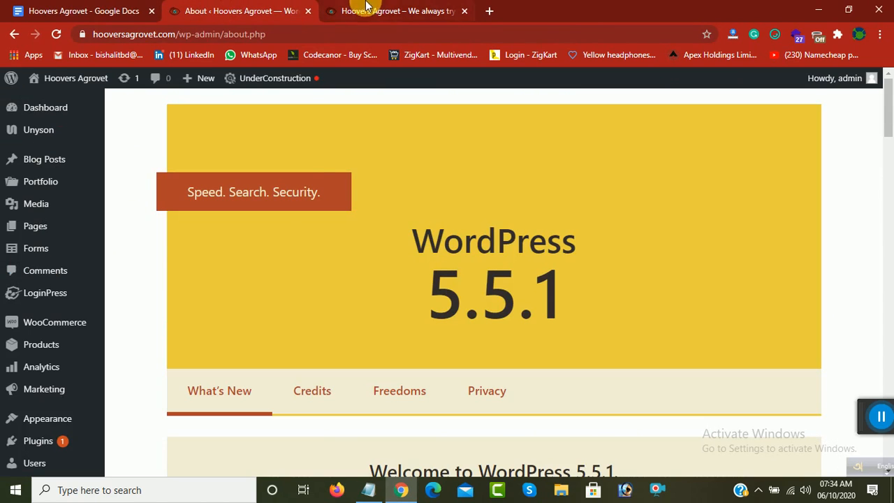
scroll(16, 240, "down", 1)
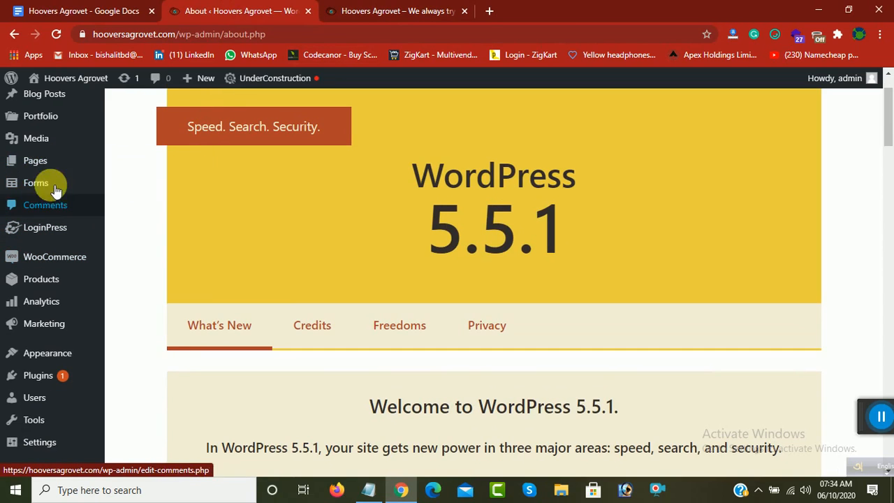
mouse_move(42, 167)
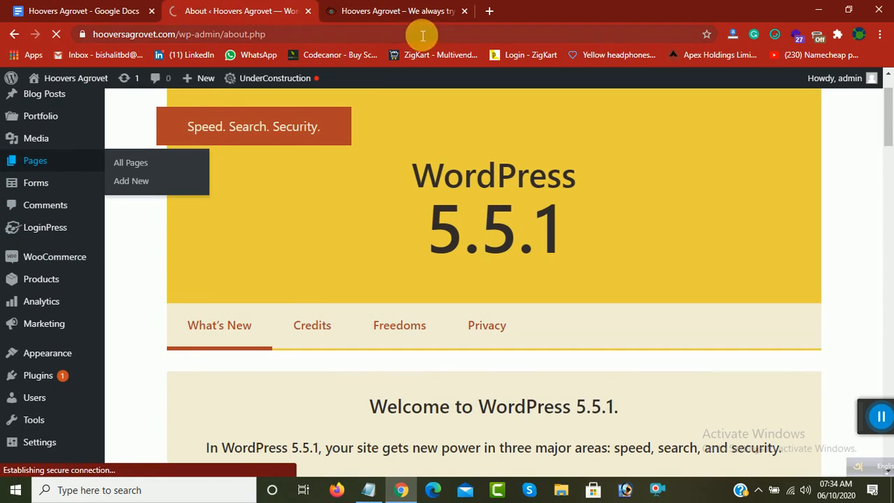
left_click(391, 12)
left_click(318, 305)
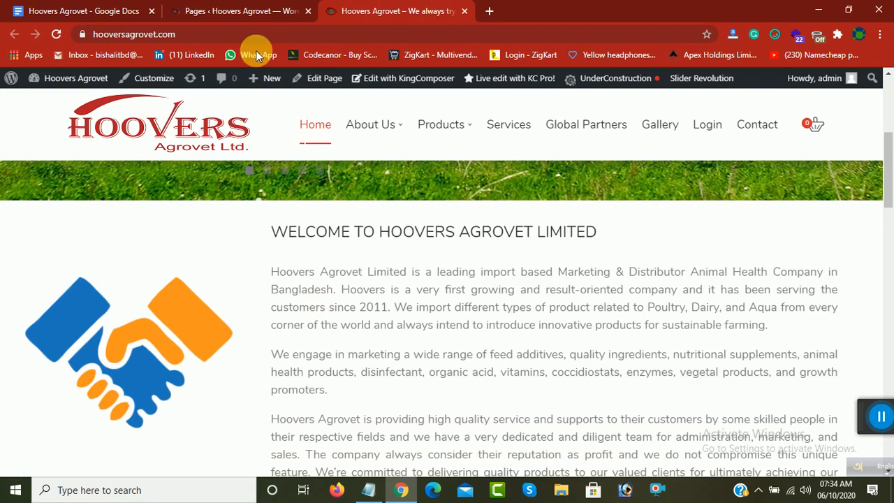
left_click(231, 10)
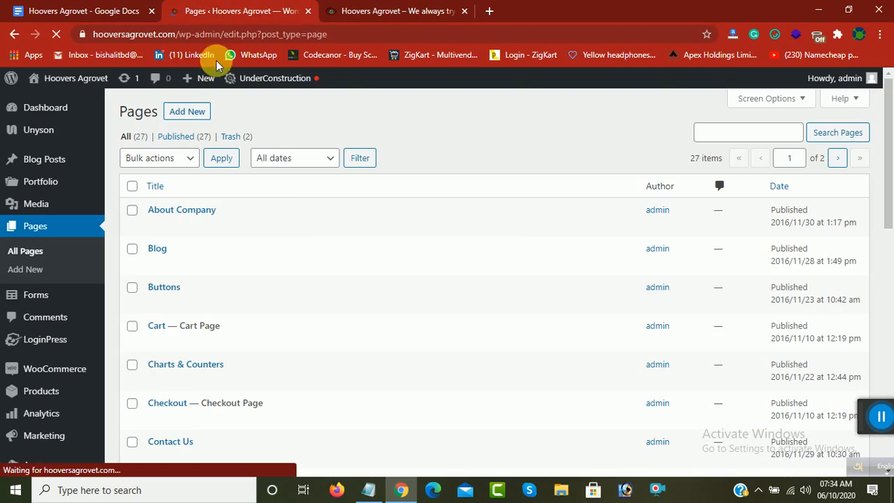
Step: Search the pages for "home" and open the Home front page for editing
left_click(729, 140)
type("ho")
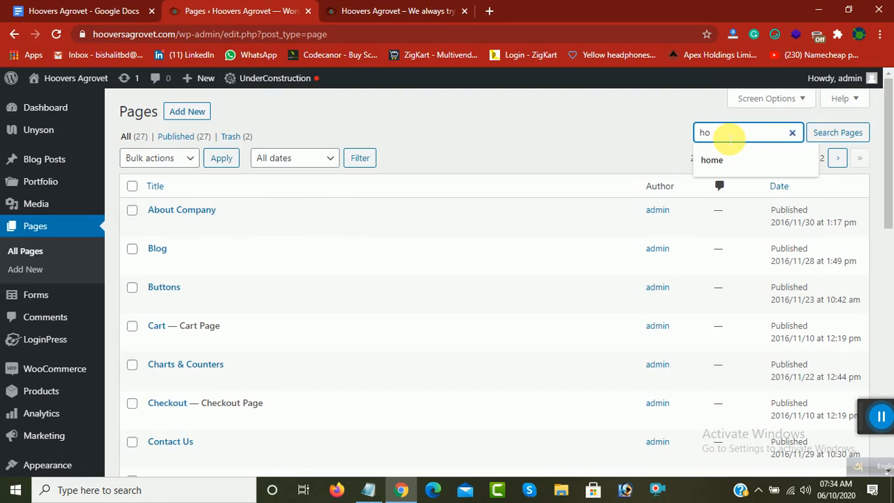
type("me")
left_click(826, 133)
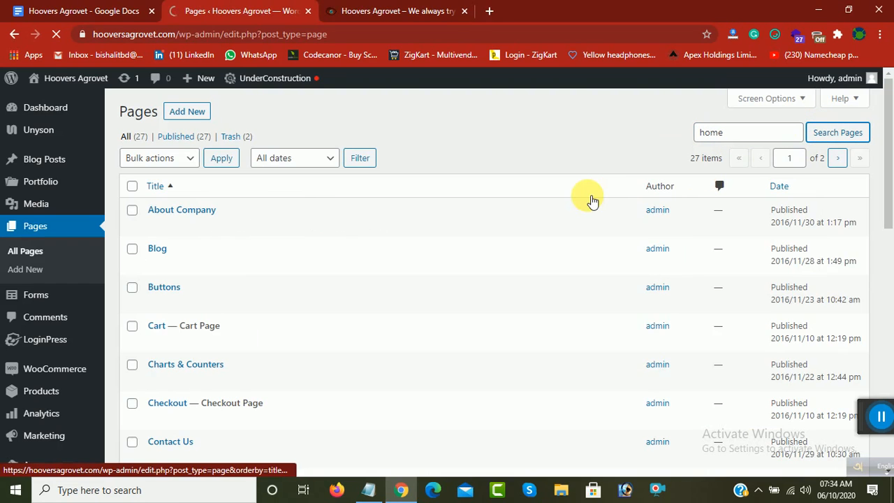
scroll(160, 377, "down", 5)
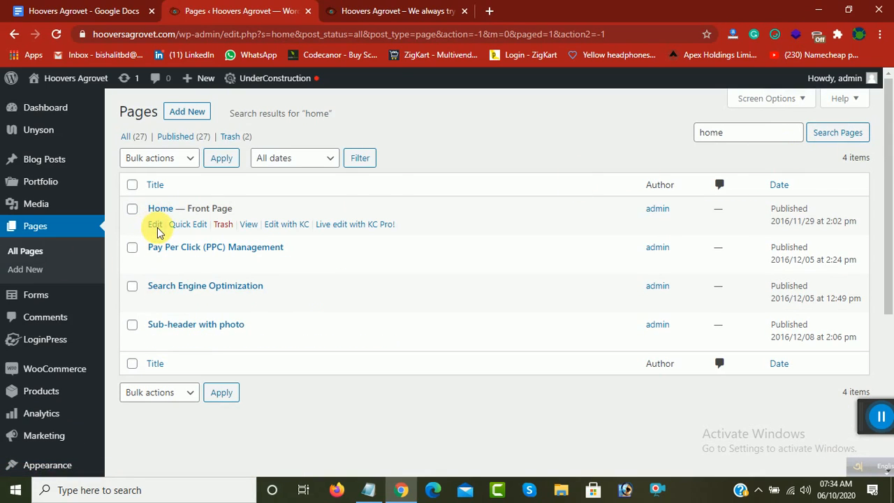
left_click(156, 225)
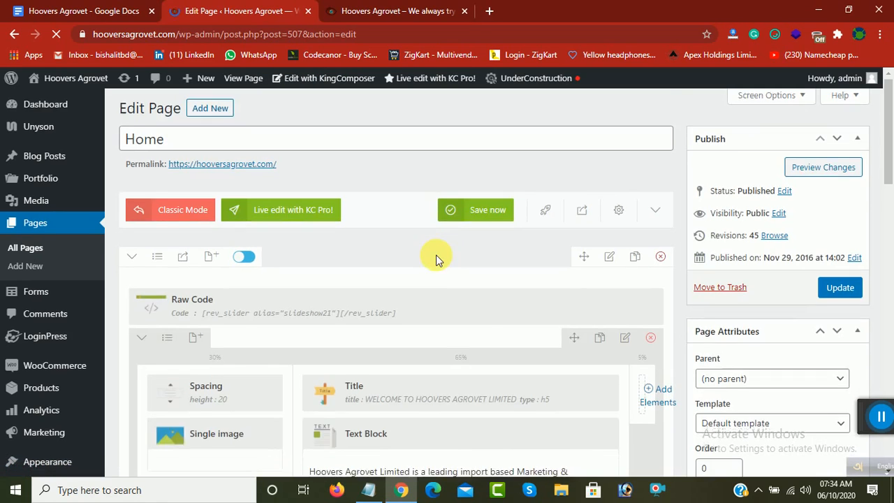
Step: Compare the welcome heading on the live home page with the Title element in the page builder
scroll(436, 259, "down", 2)
scroll(443, 262, "down", 1)
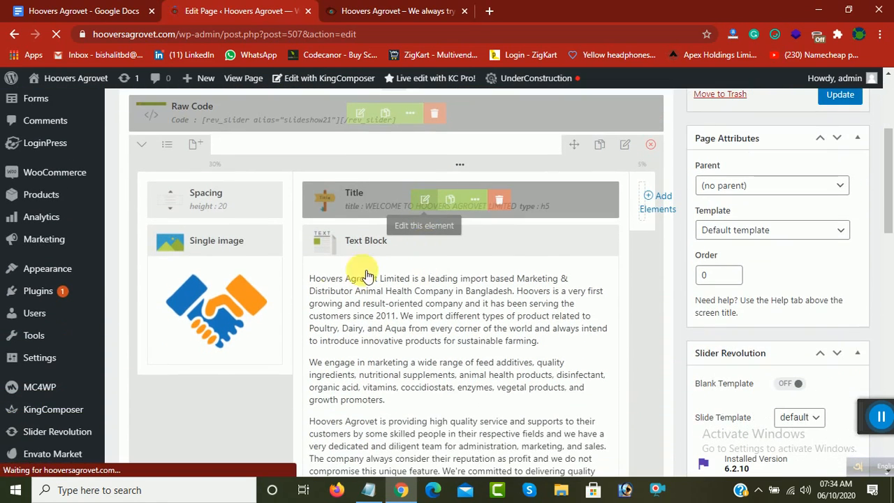
left_click(363, 10)
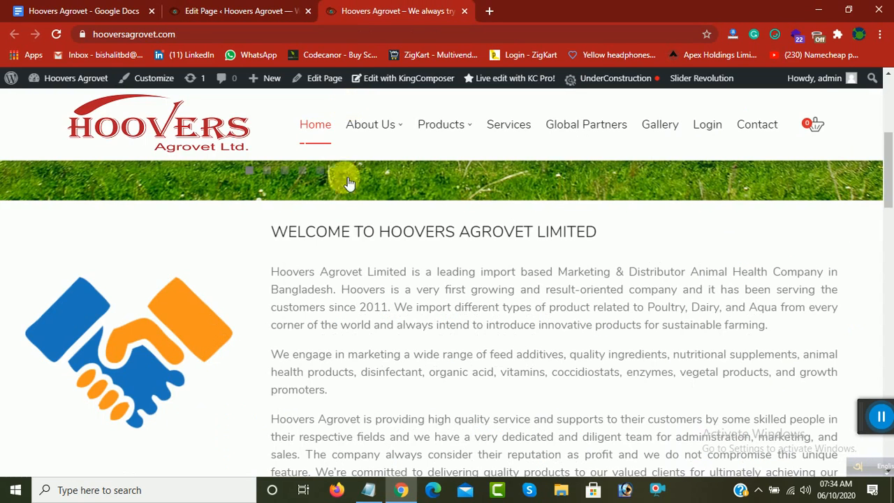
left_click_drag(280, 234, 587, 238)
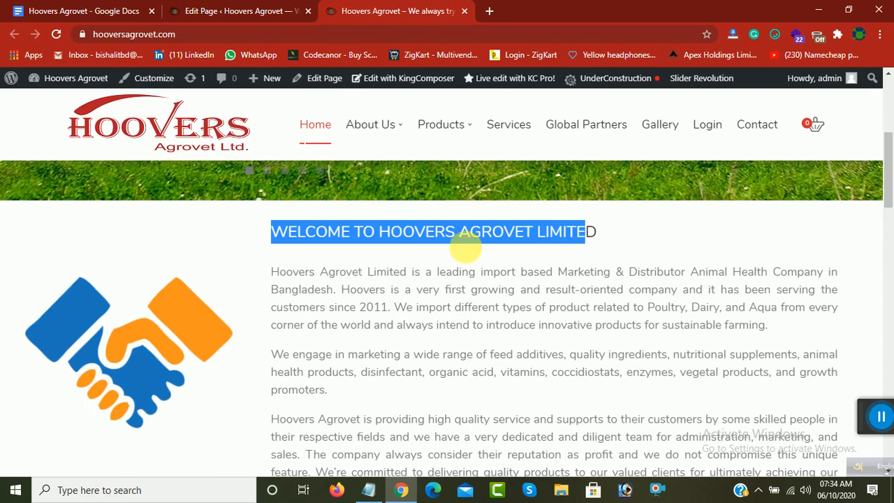
left_click(196, 7)
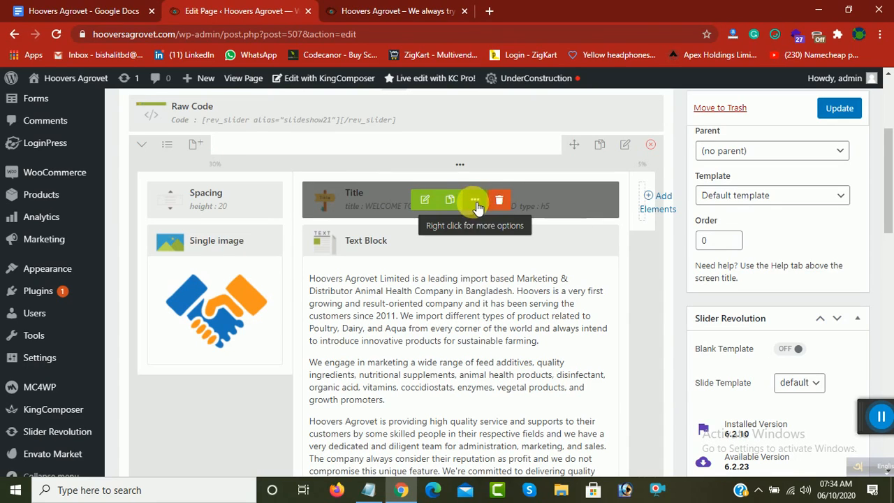
Step: Open the welcome Title element's settings, review its title text and title tag options, and save the element
left_click(427, 204)
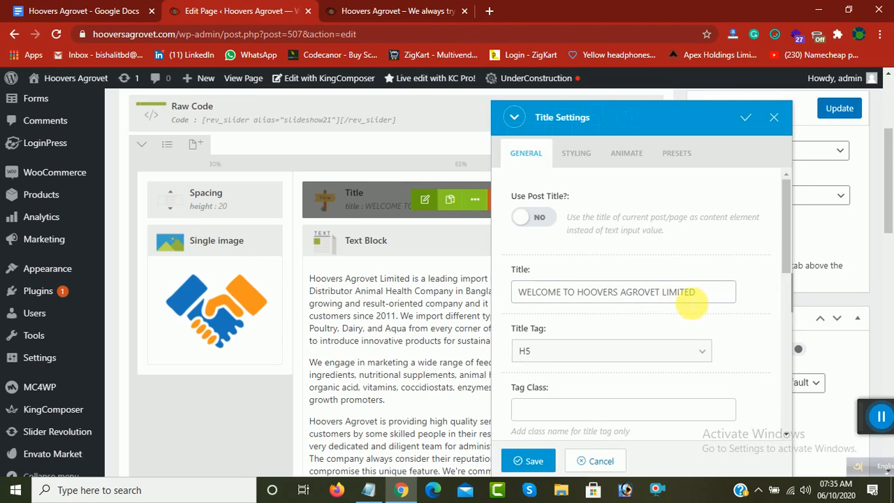
left_click_drag(696, 292, 499, 299)
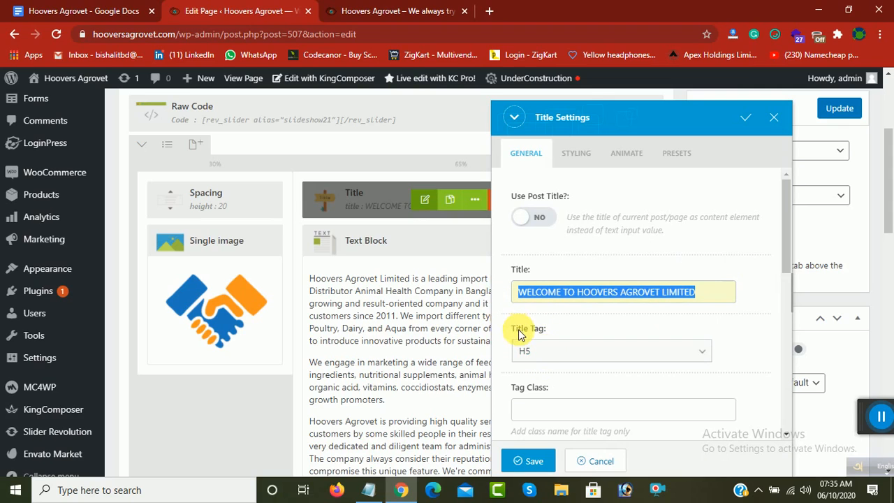
left_click(544, 355)
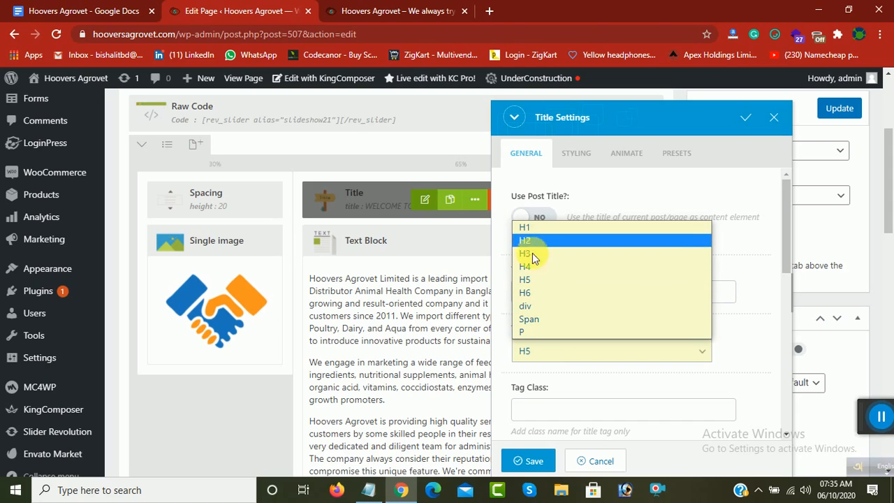
left_click(755, 341)
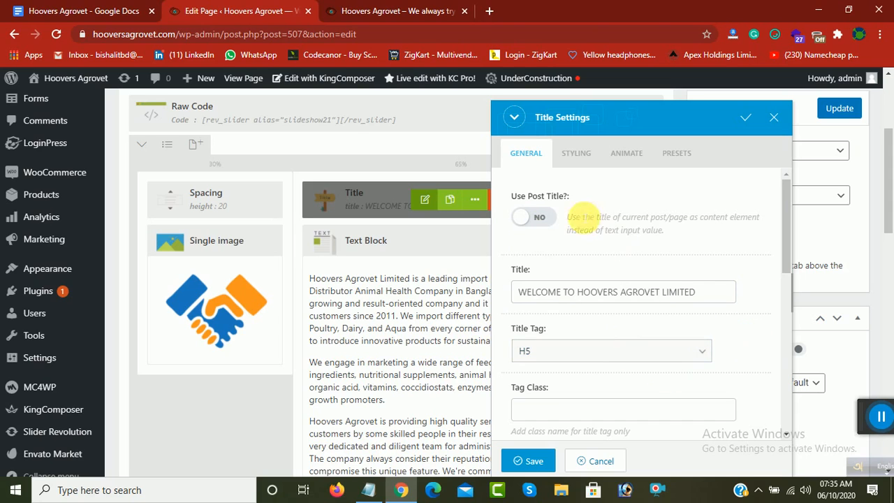
left_click(536, 462)
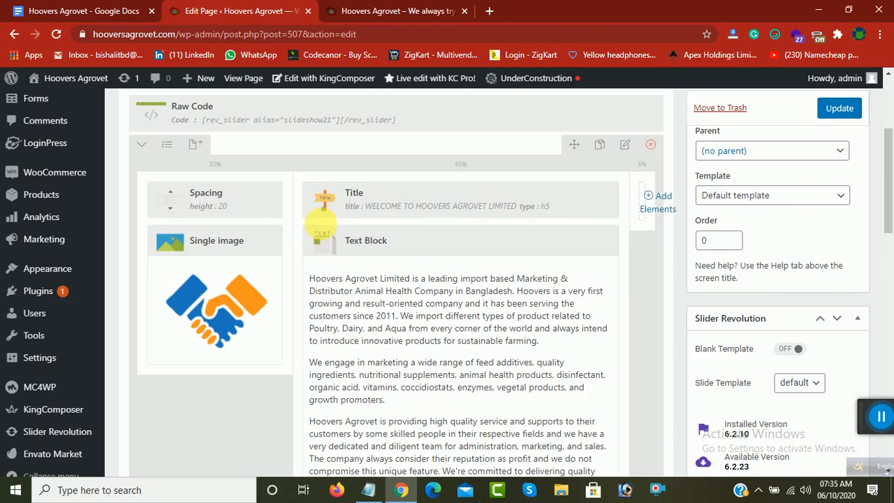
Step: Check the company introduction paragraphs on the live home page and open the matching Text Block's settings in the page builder
scroll(322, 237, "down", 1)
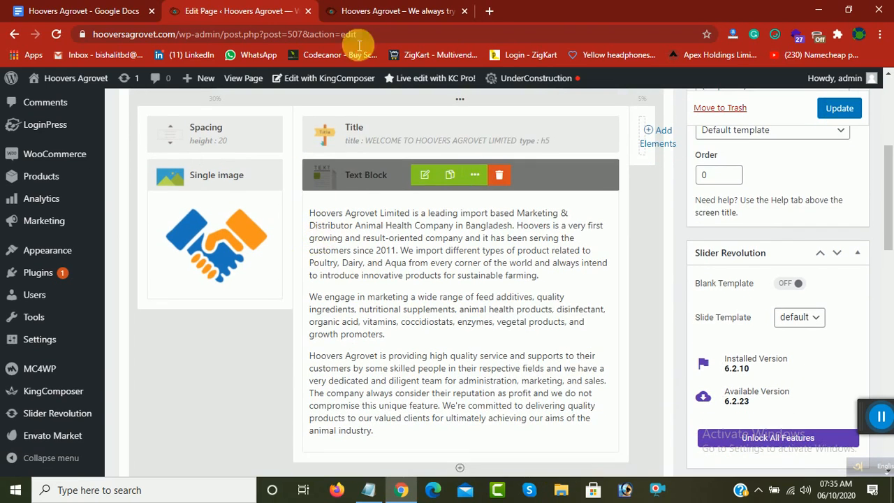
left_click(391, 11)
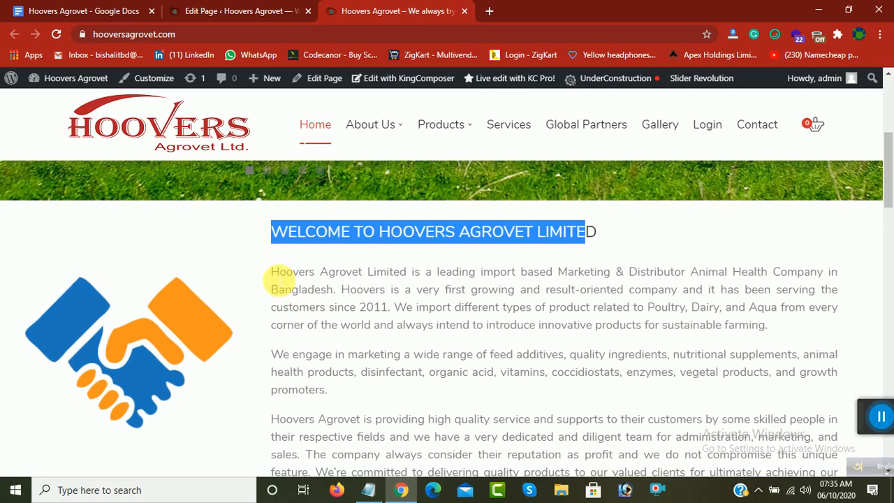
left_click_drag(279, 281, 685, 433)
scroll(669, 436, "down", 1)
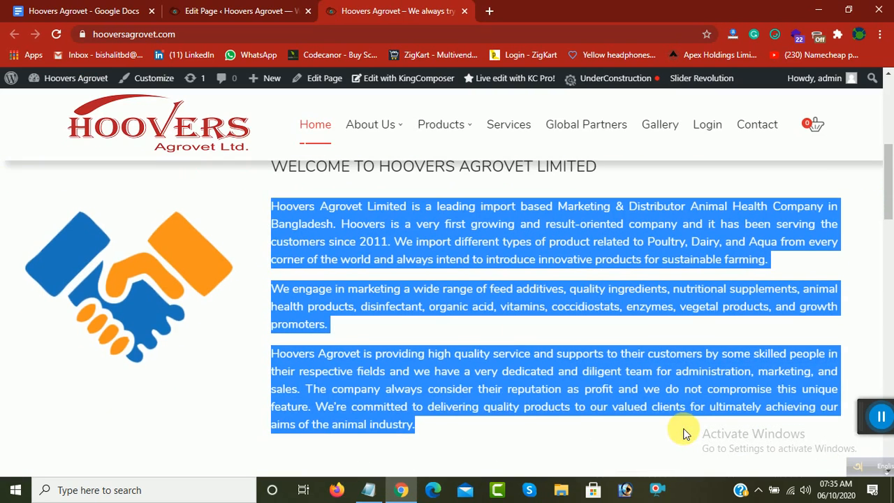
left_click(230, 11)
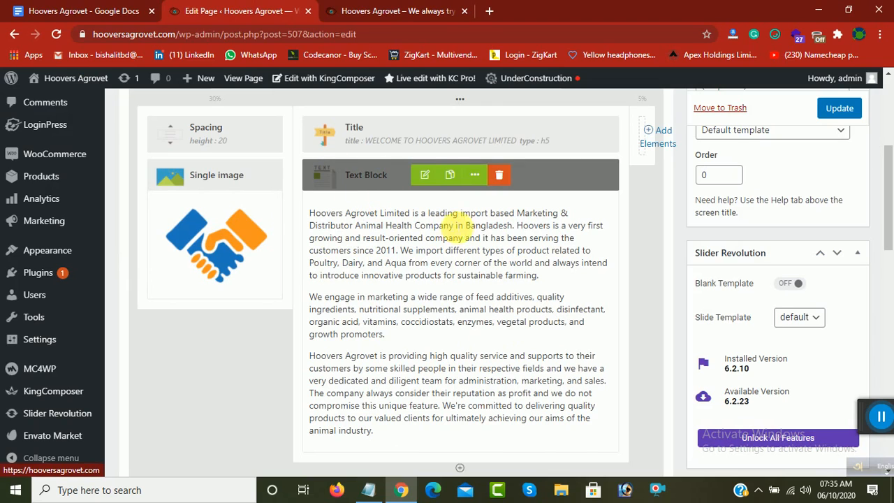
left_click(427, 179)
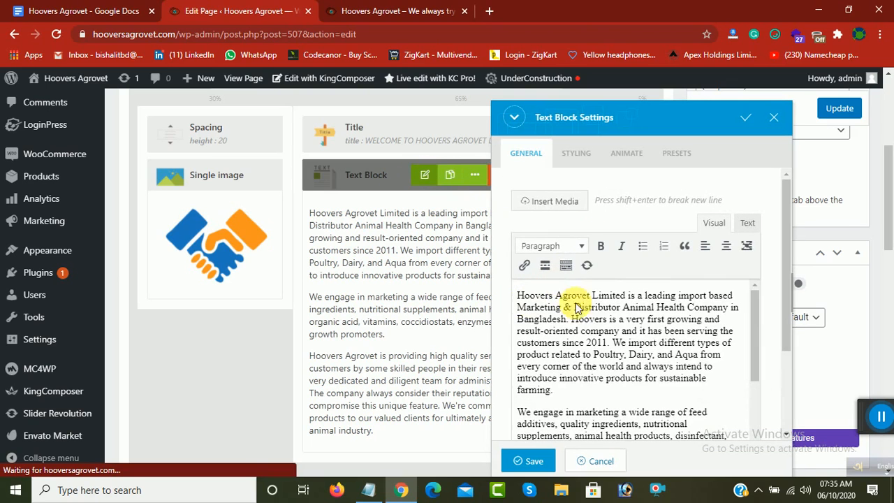
Step: Correct "product" to "products" in the introduction's "import different types of product" sentence and save the text block
scroll(615, 335, "down", 5)
scroll(608, 346, "up", 2)
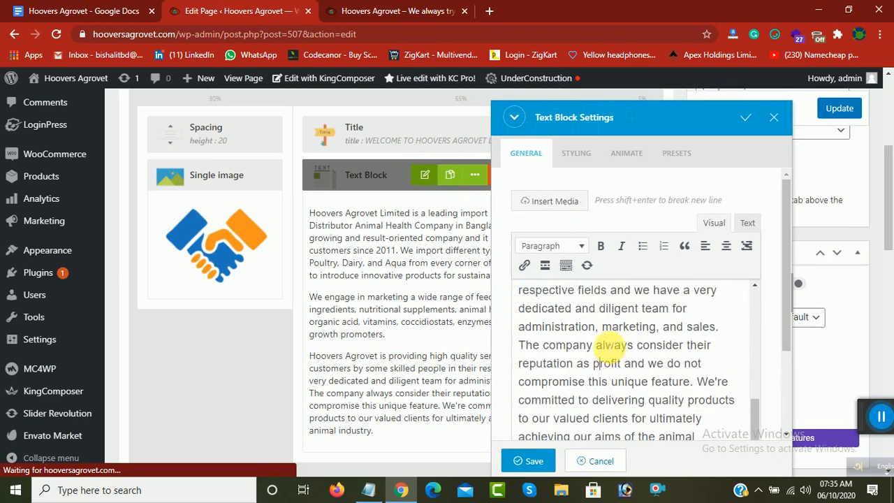
scroll(558, 328, "up", 5)
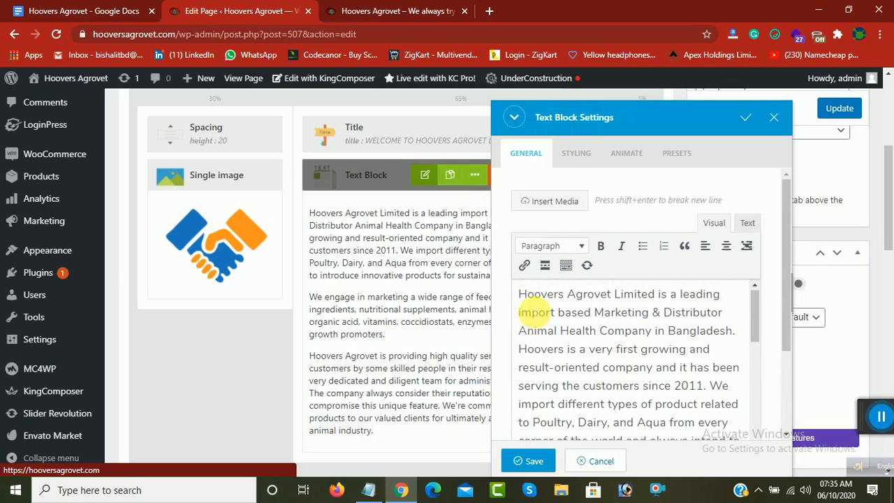
left_click_drag(540, 296, 660, 295)
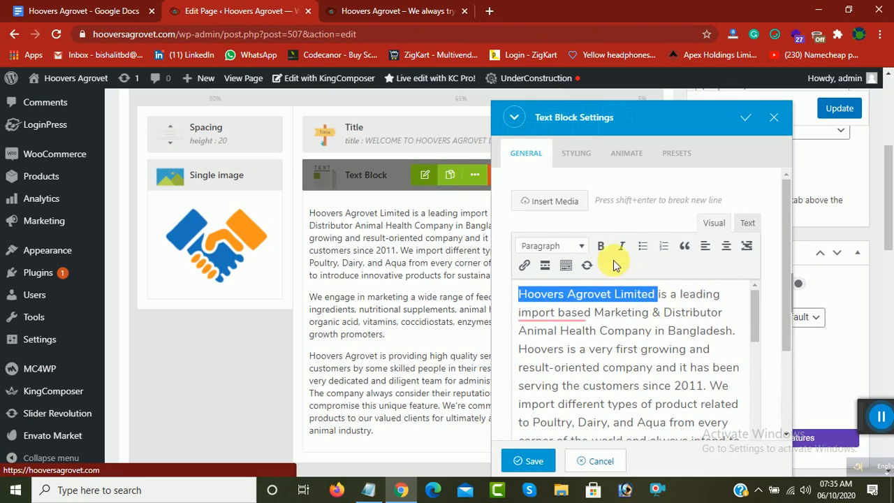
left_click(545, 314)
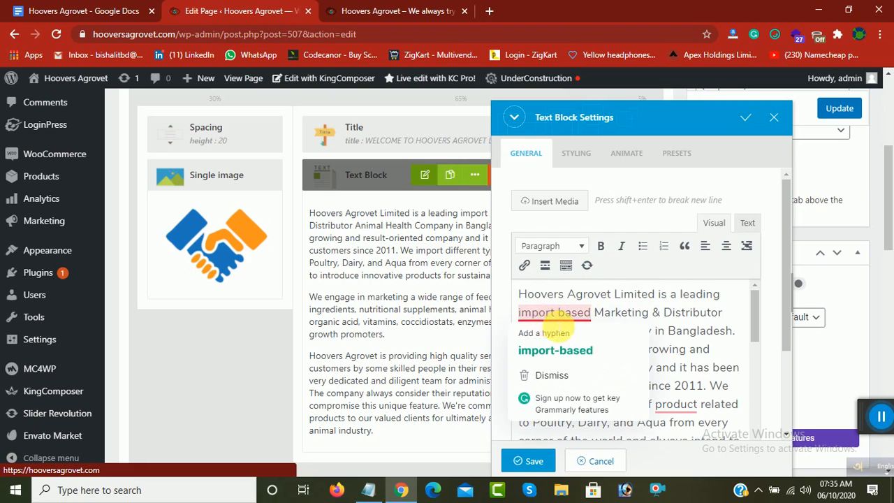
scroll(646, 353, "down", 1)
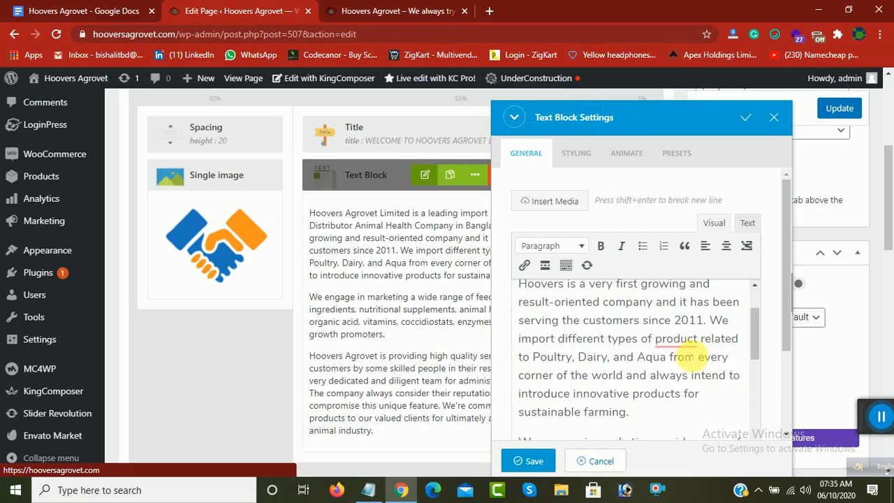
mouse_move(674, 343)
left_click(671, 374)
scroll(677, 368, "down", 5)
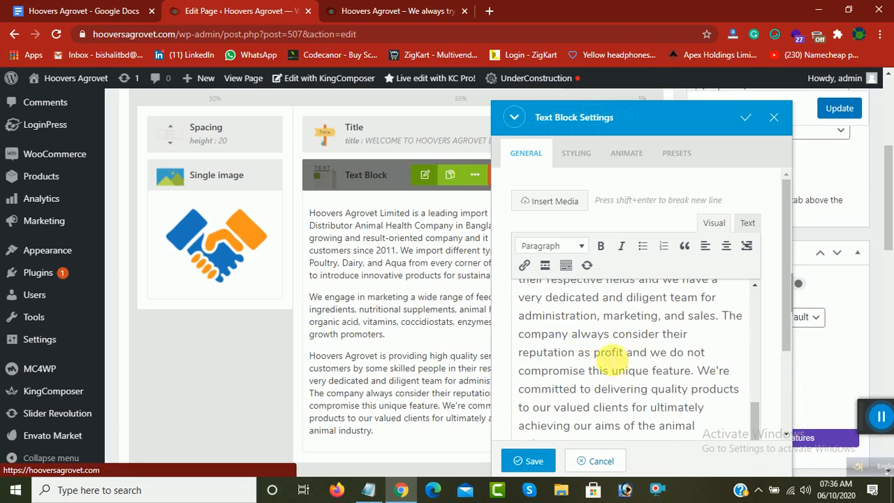
scroll(623, 378, "up", 2)
scroll(624, 363, "up", 5)
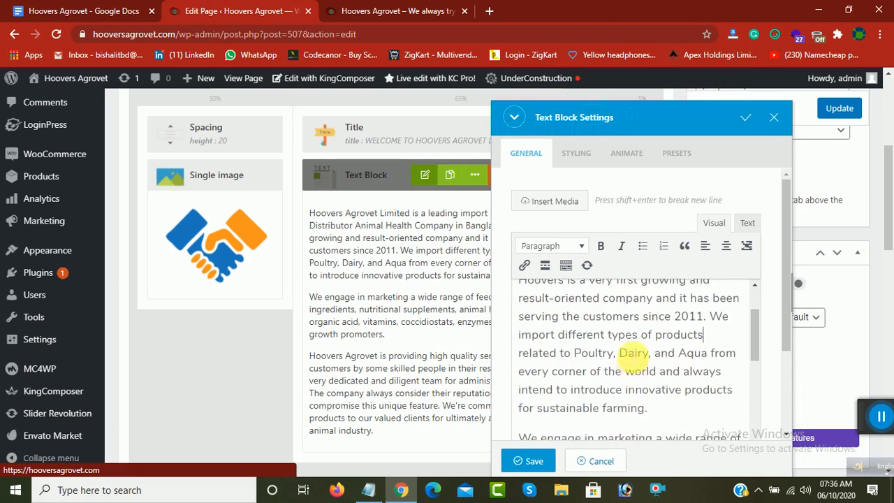
left_click(534, 461)
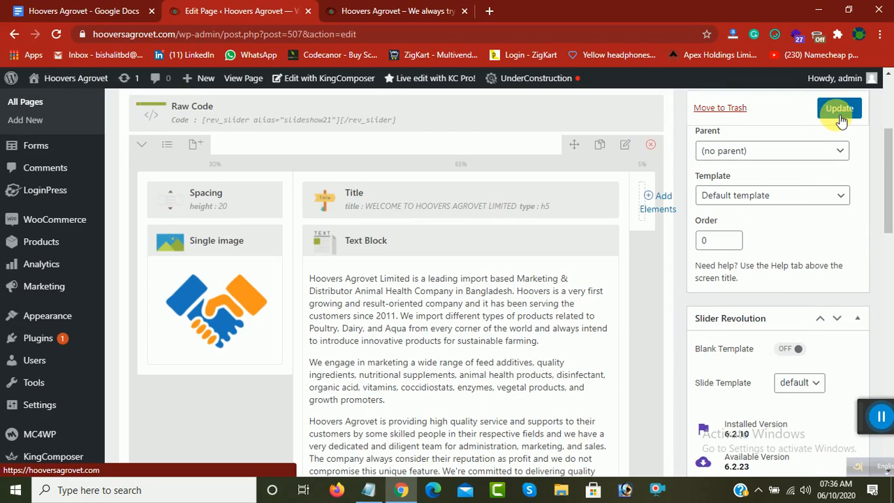
Step: Compare the handshake image on the live home page with the Single image element and open that element's settings at its uploaded image
mouse_move(195, 308)
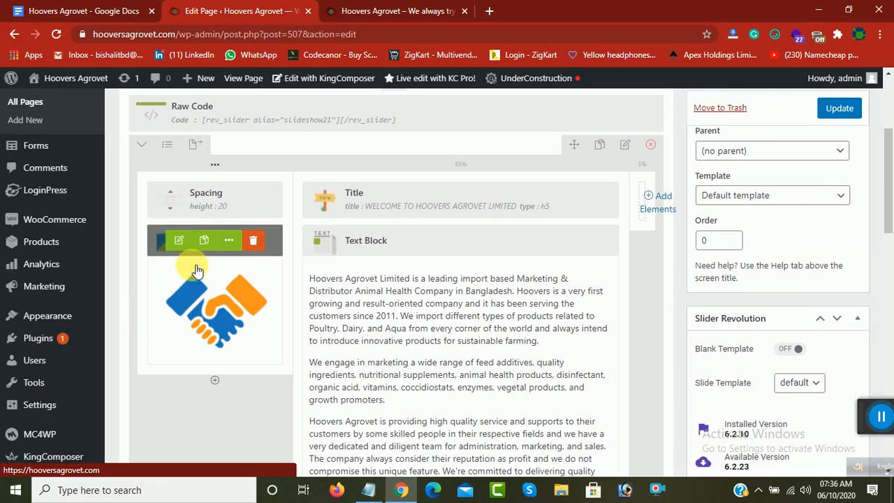
left_click(377, 12)
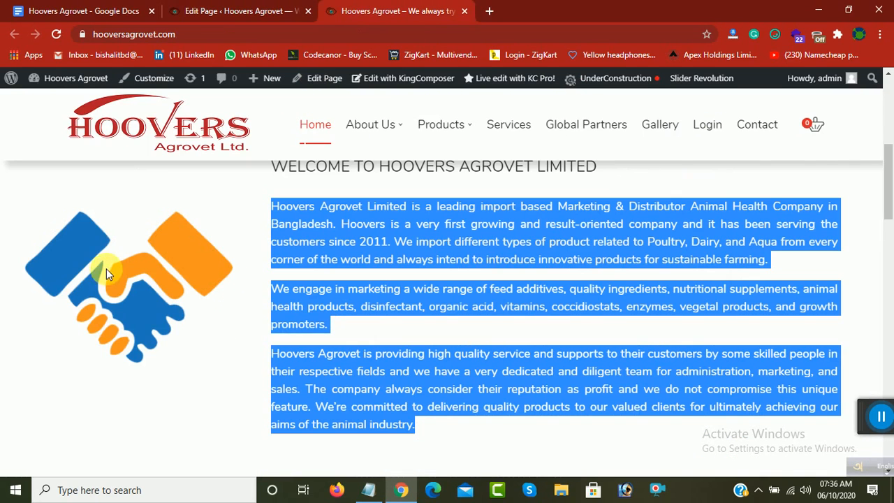
left_click(215, 7)
mouse_move(206, 308)
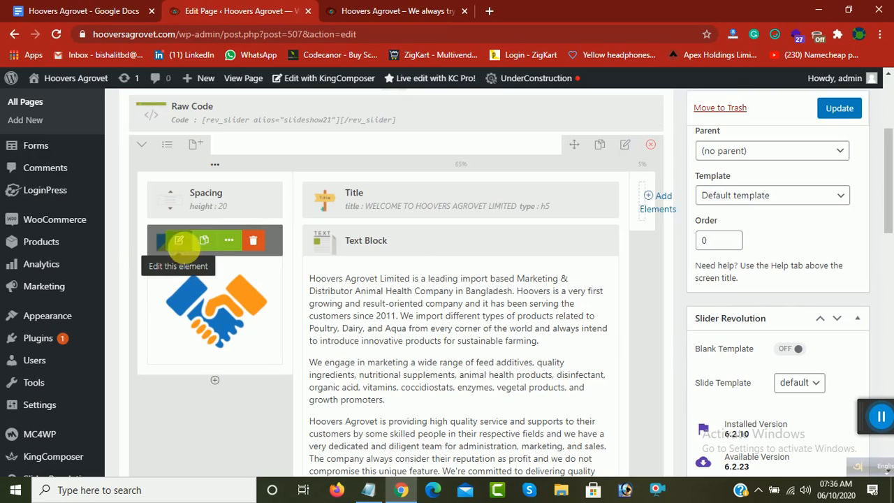
left_click(180, 242)
scroll(637, 307, "down", 3)
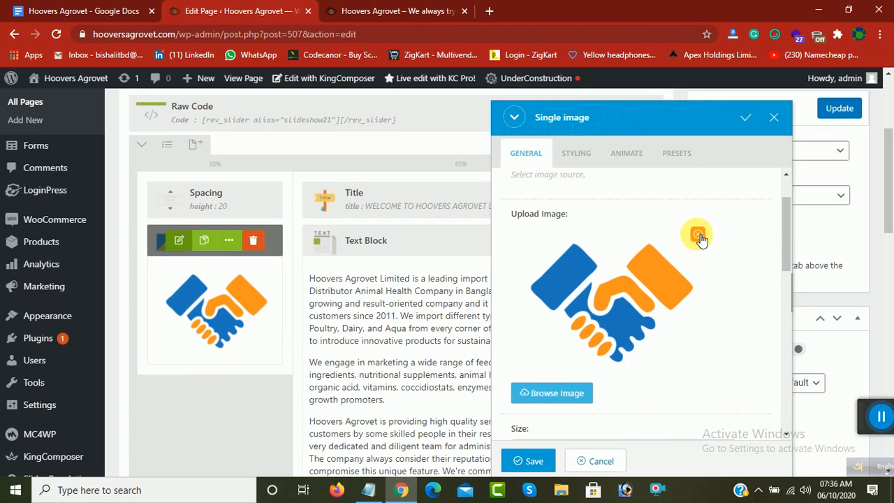
Step: Browse the Desktop for a replacement welcome image, selecting blog_banner31, and save the Single image element without uploading the file
left_click(538, 393)
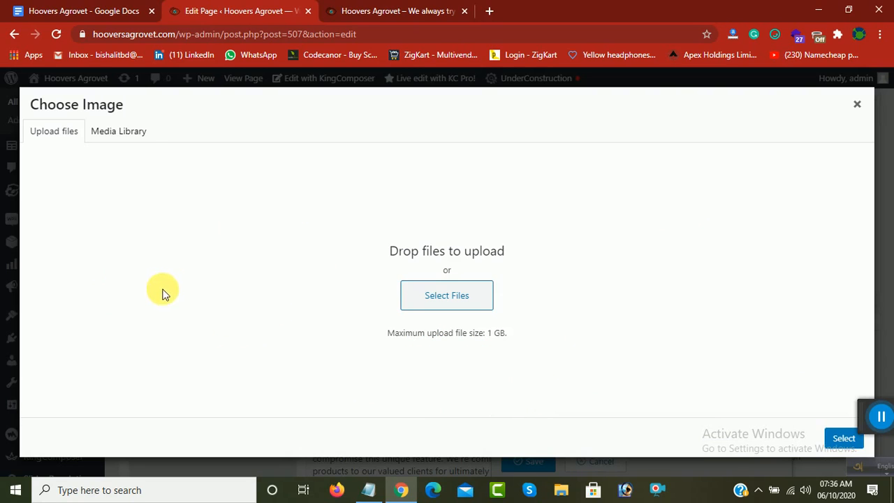
left_click(449, 307)
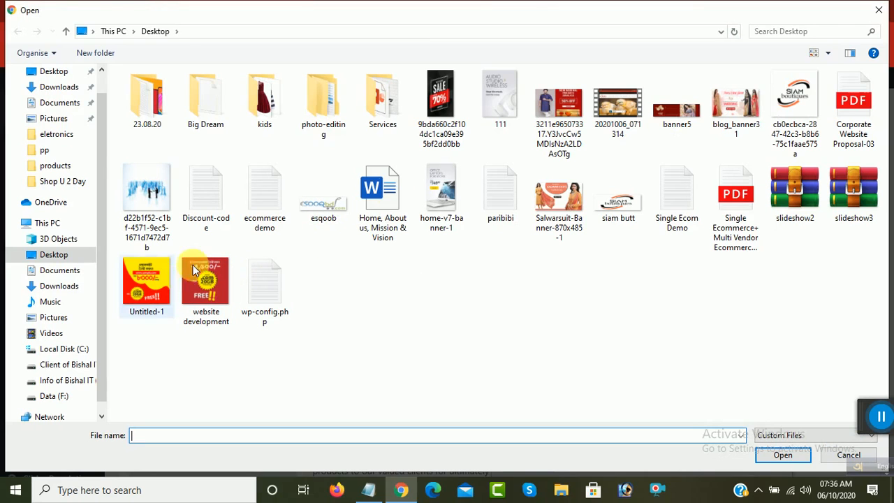
left_click(740, 106)
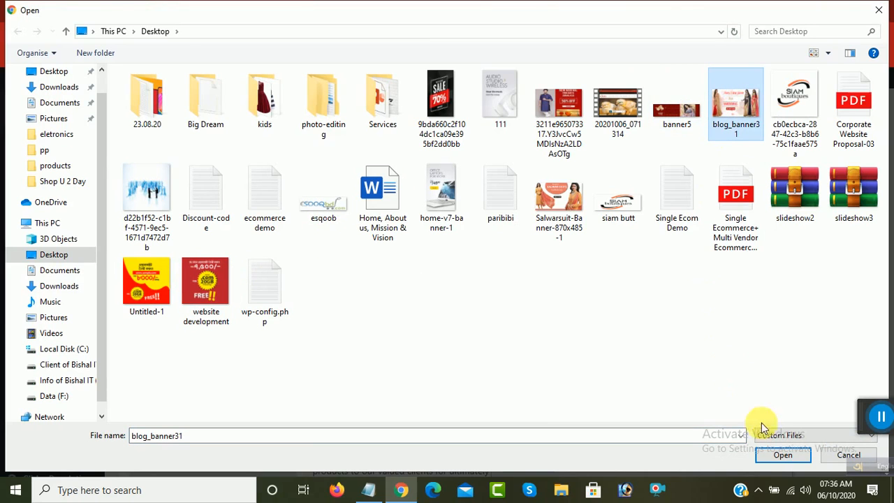
left_click(880, 10)
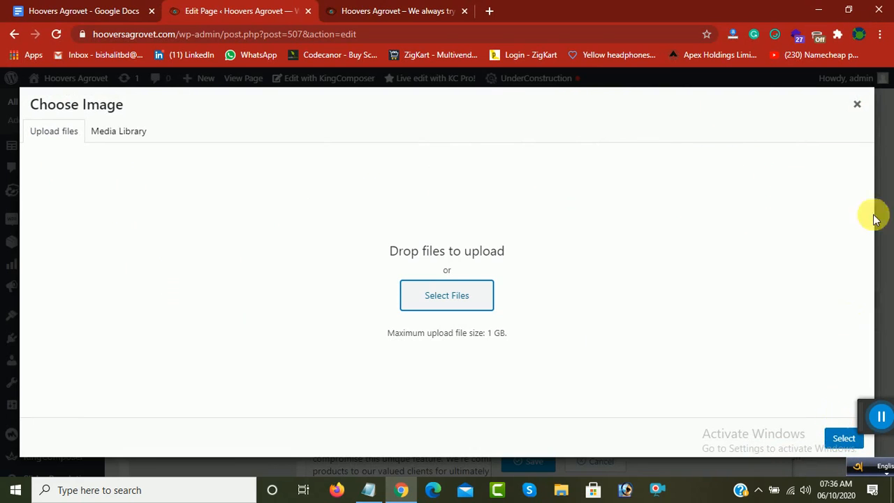
left_click(857, 104)
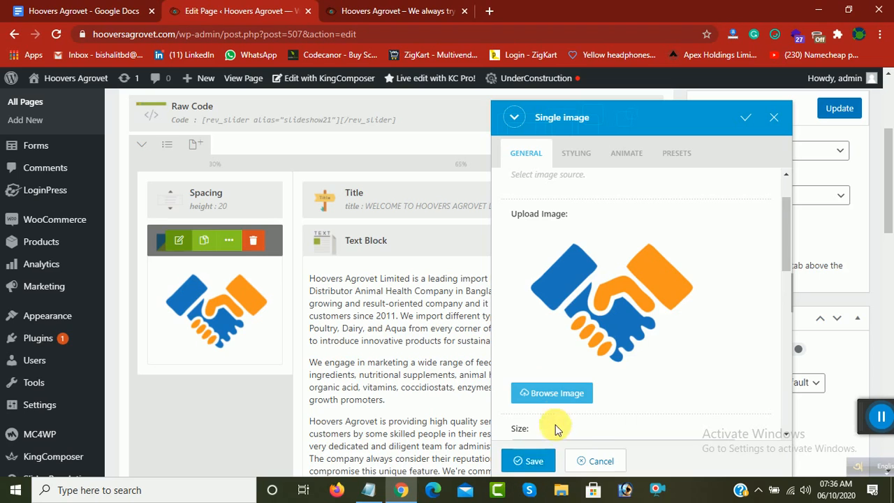
left_click(529, 461)
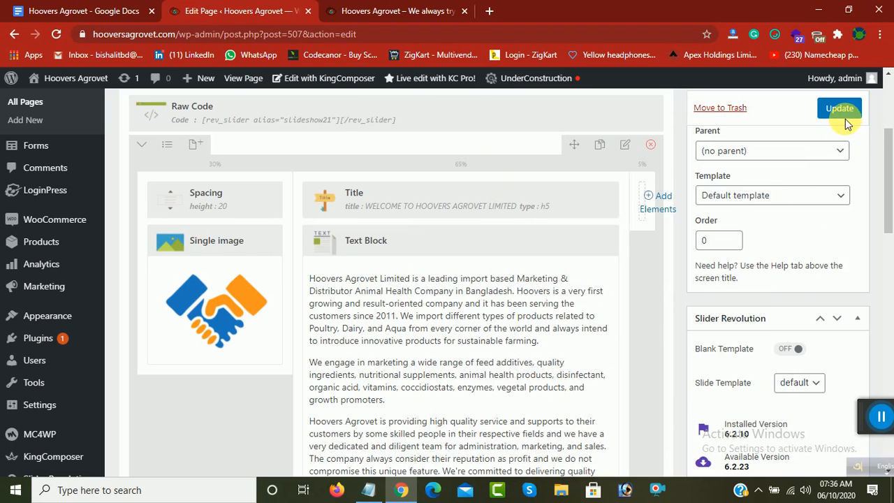
Step: Examine the Major Services section on the live home page, including its heading, service images and the Training description
left_click(397, 10)
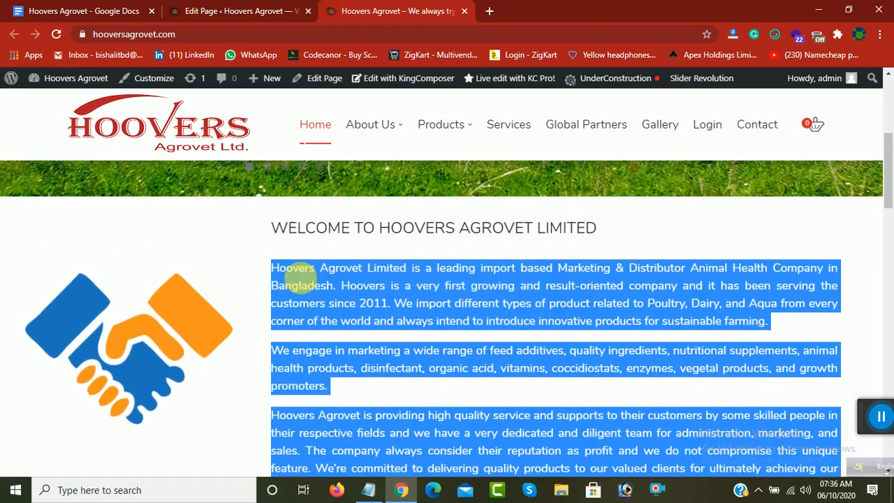
left_click_drag(279, 234, 661, 447)
scroll(581, 439, "down", 6)
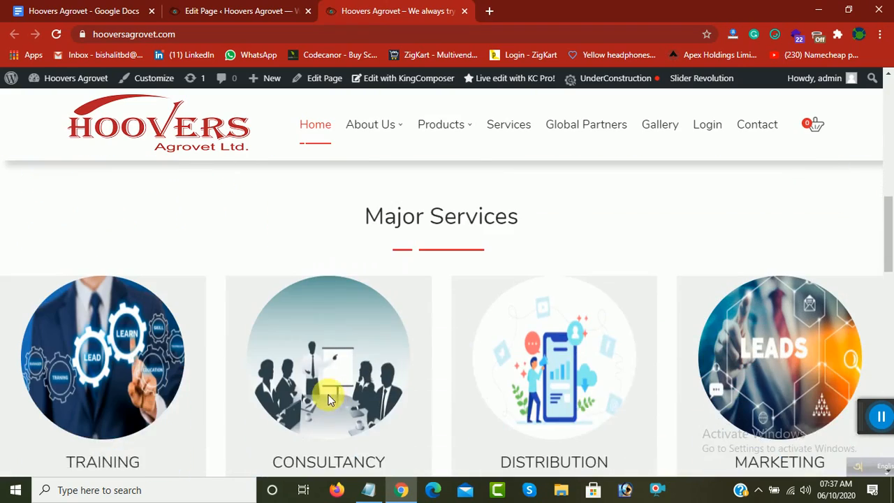
scroll(359, 233, "up", 1)
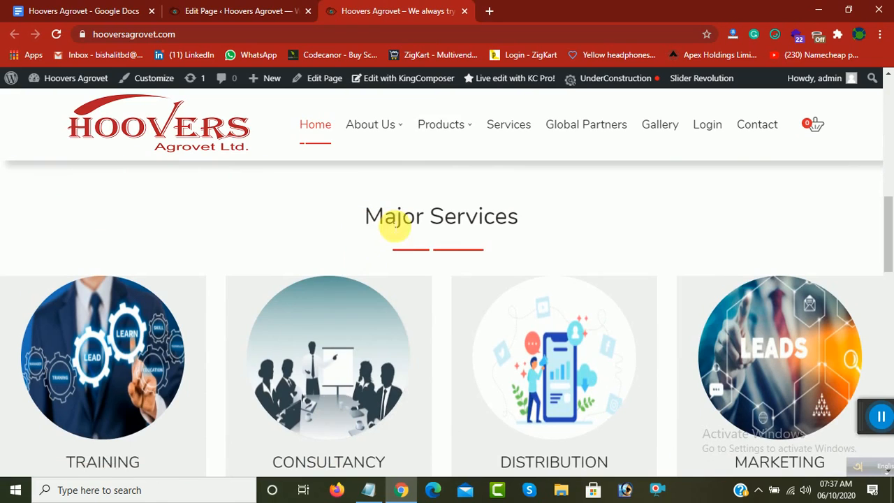
scroll(439, 288, "down", 1)
scroll(439, 288, "down", 2)
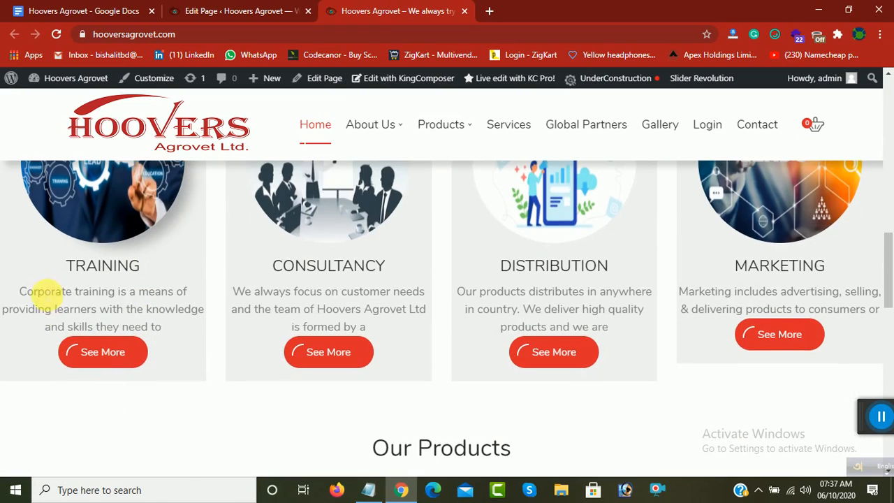
left_click_drag(21, 291, 92, 272)
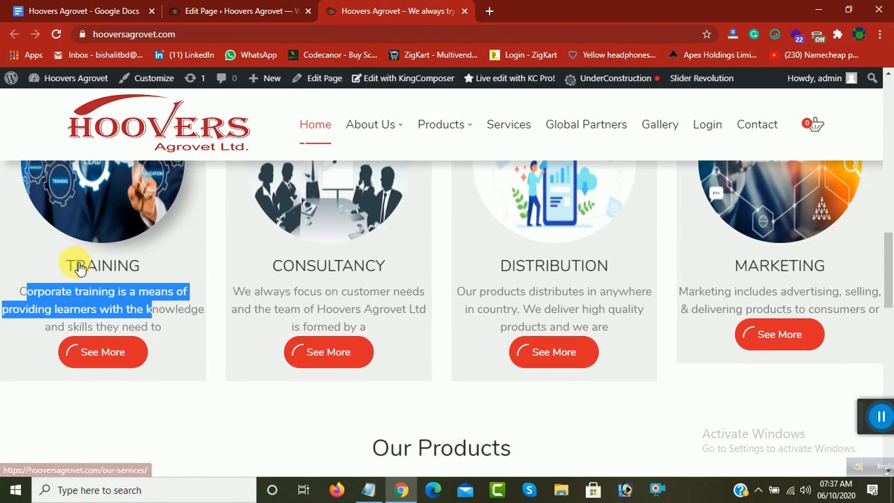
Step: Open the Major Services Title element's settings in the page builder, review its title text and title tag options, and save the element
left_click(259, 6)
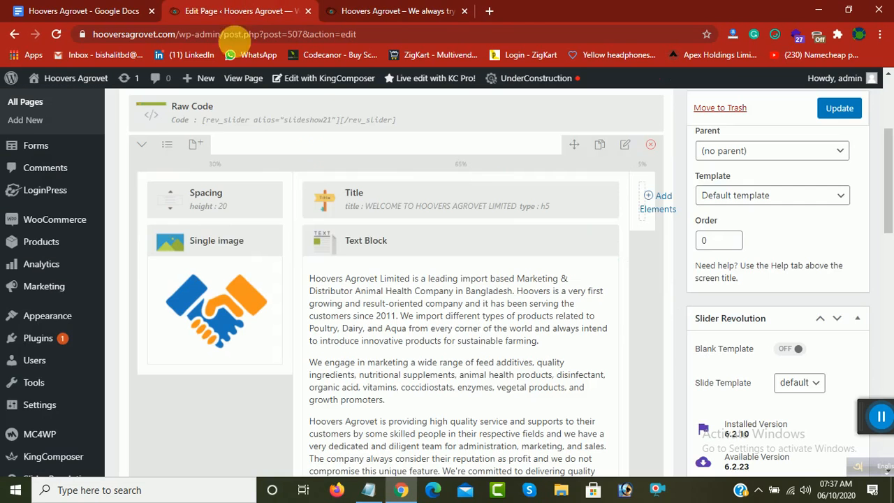
scroll(419, 343, "down", 3)
scroll(350, 349, "down", 2)
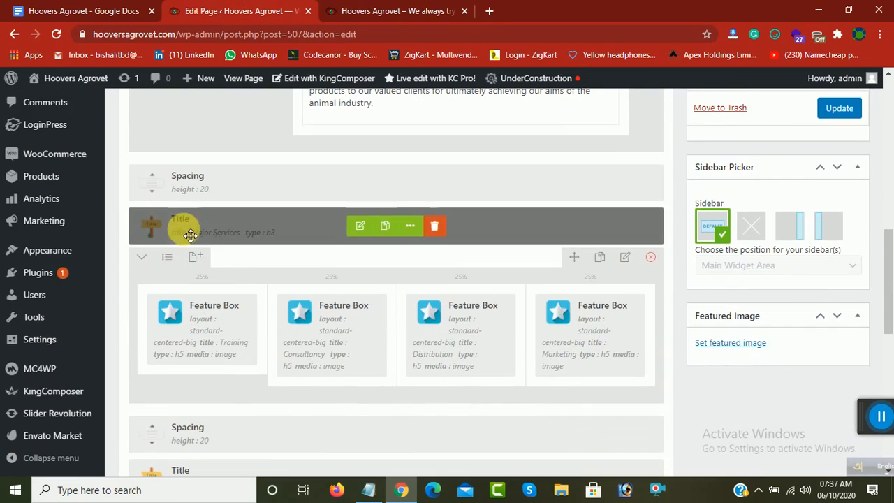
left_click(360, 225)
left_click_drag(599, 296, 529, 294)
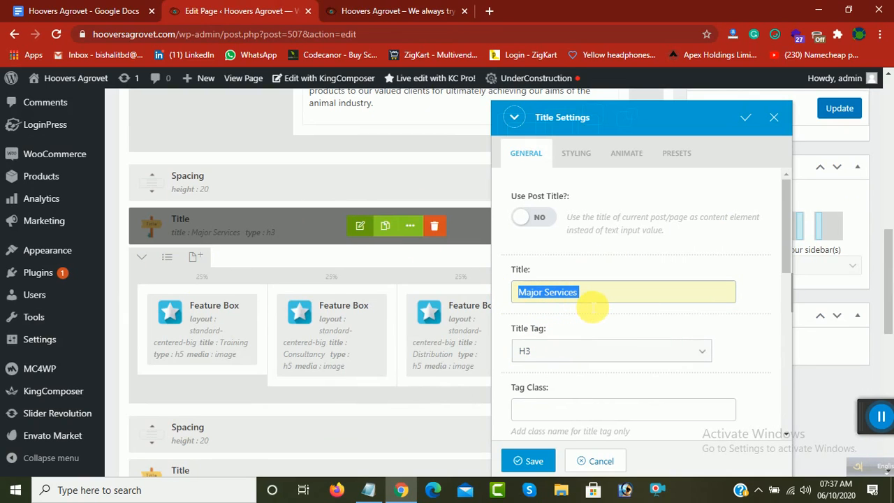
left_click(546, 359)
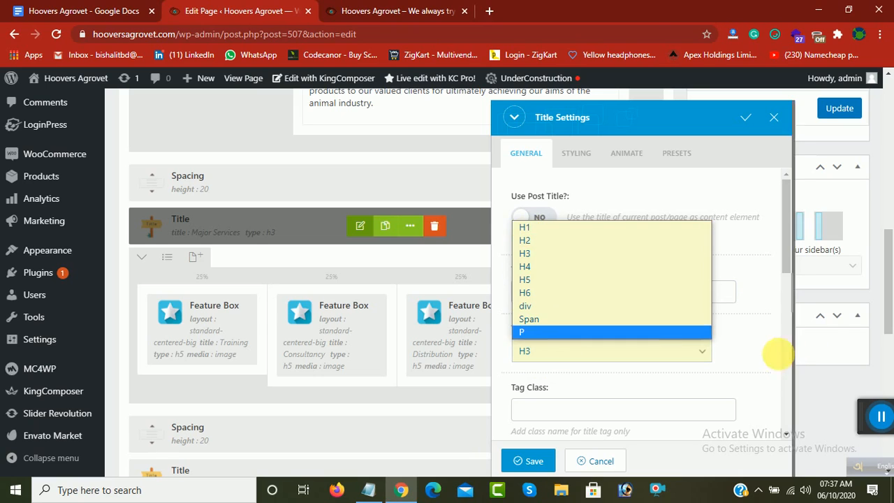
left_click(773, 354)
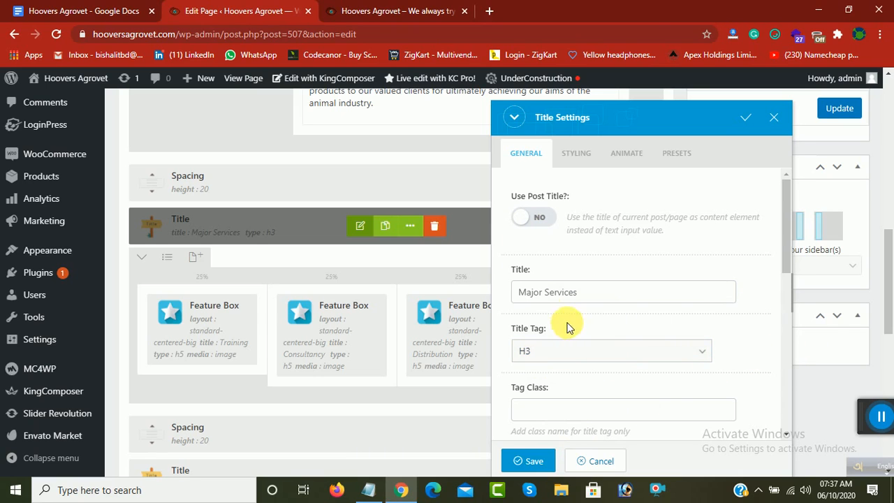
left_click(529, 460)
Step: Compare the four service boxes on the live home page with the Feature Box elements under Major Services in the page builder
scroll(426, 379, "down", 1)
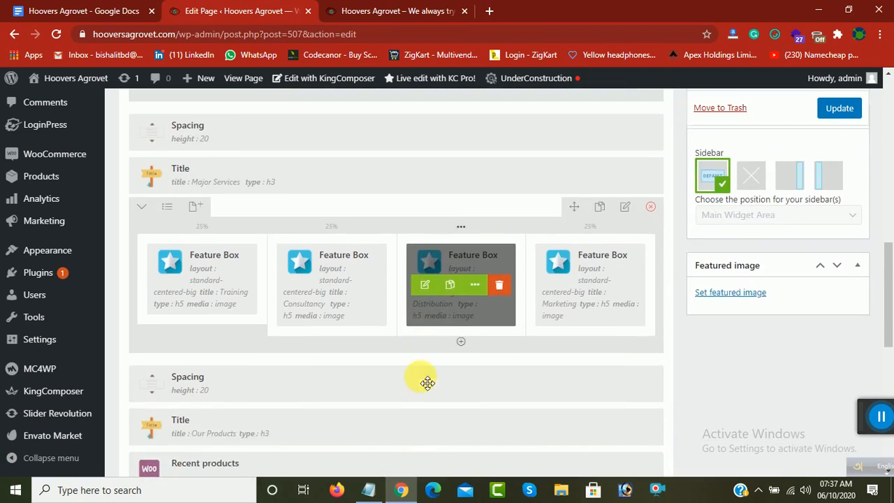
key("ctrl+Tab")
scroll(182, 311, "up", 4)
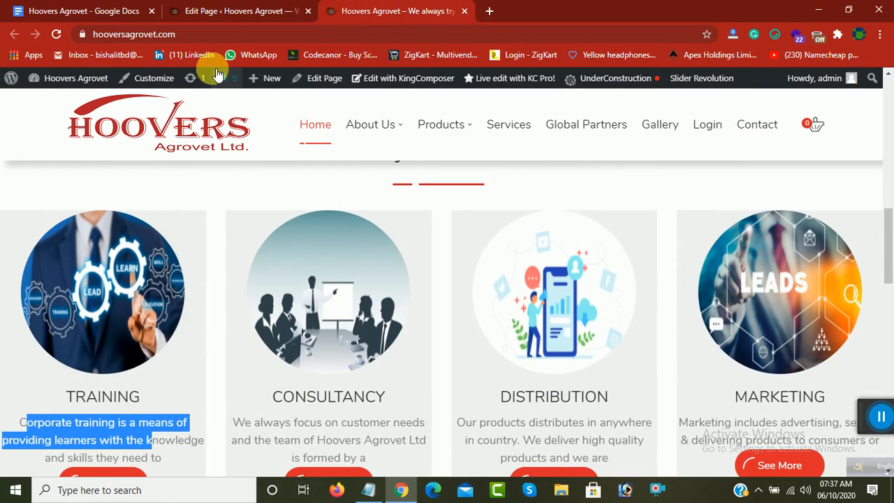
left_click(225, 11)
left_click(366, 11)
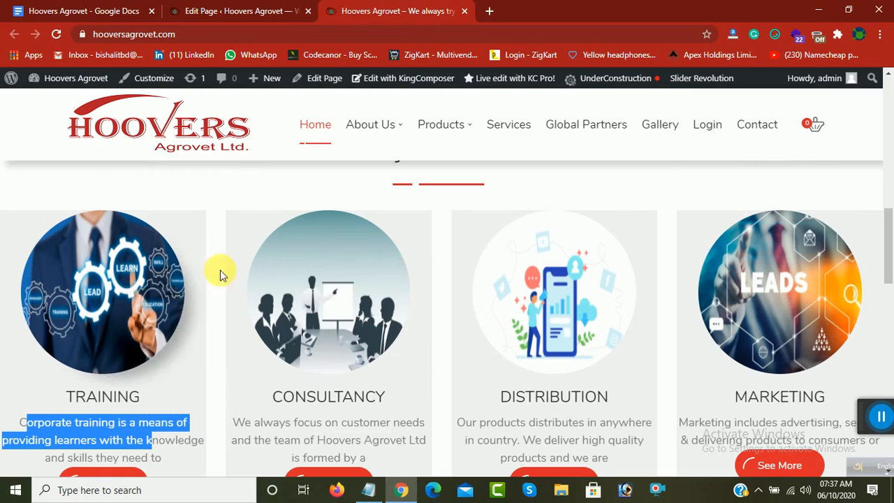
left_click(209, 11)
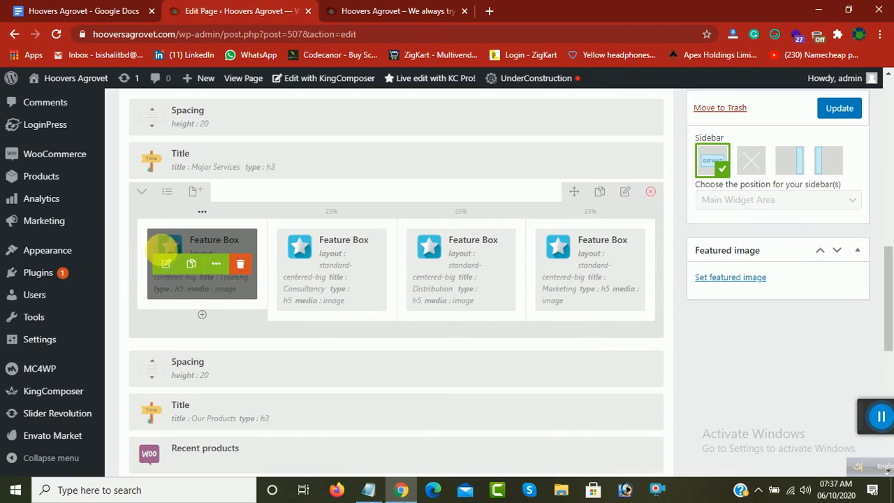
Step: Open the Training Feature Box's settings and review its title, description and uploaded image
left_click(166, 264)
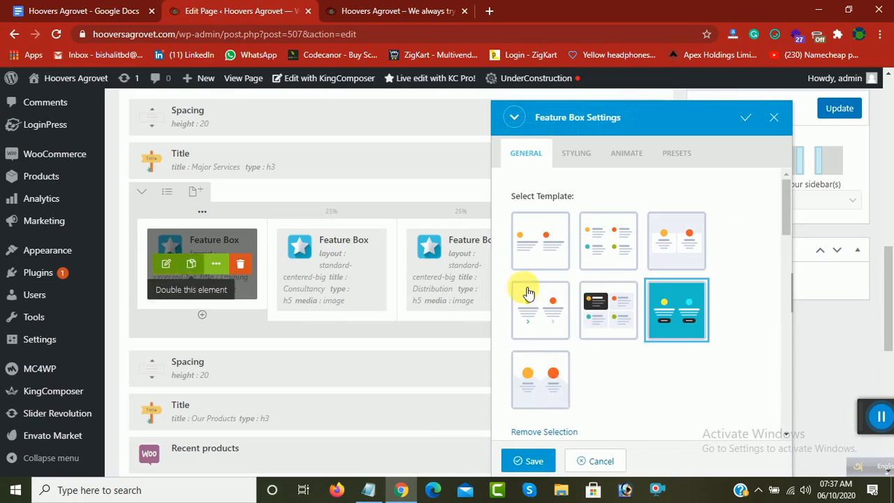
scroll(573, 312, "down", 4)
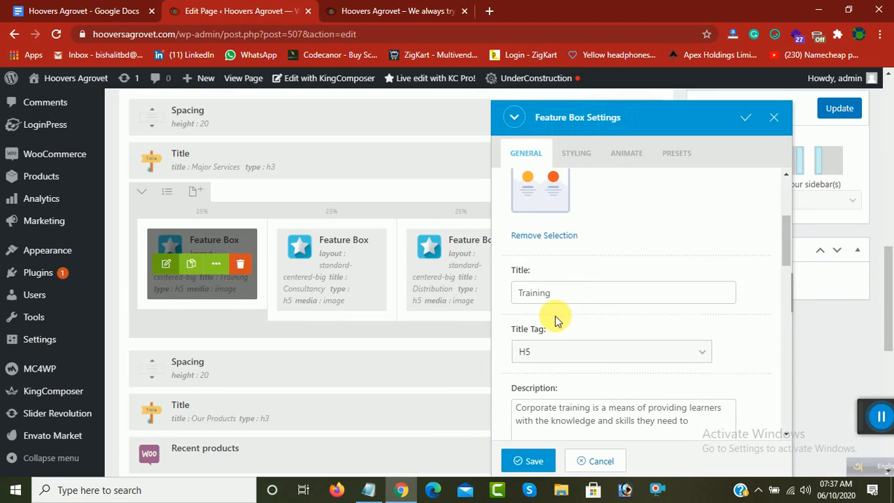
left_click_drag(567, 298, 503, 295)
scroll(545, 336, "down", 1)
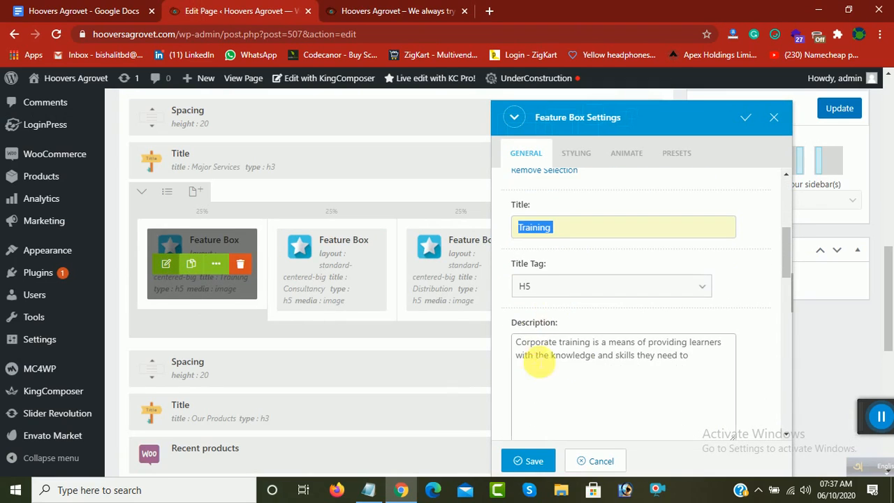
triple_click(624, 359)
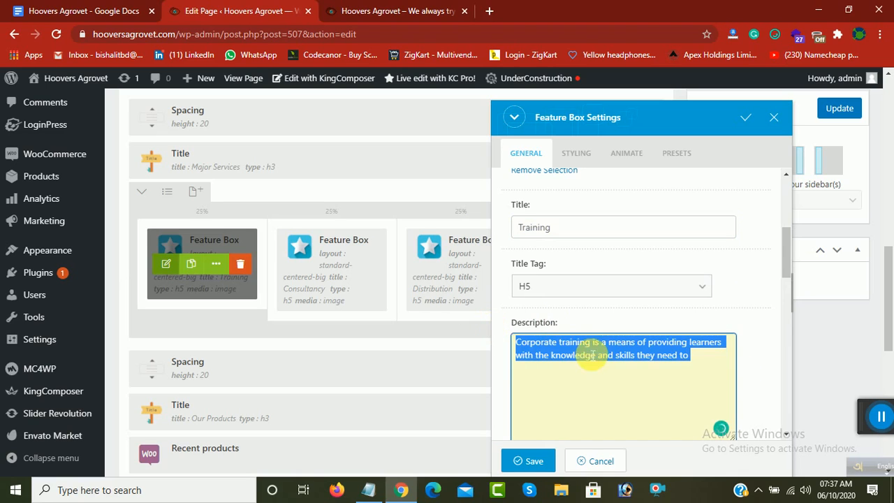
scroll(589, 349, "down", 4)
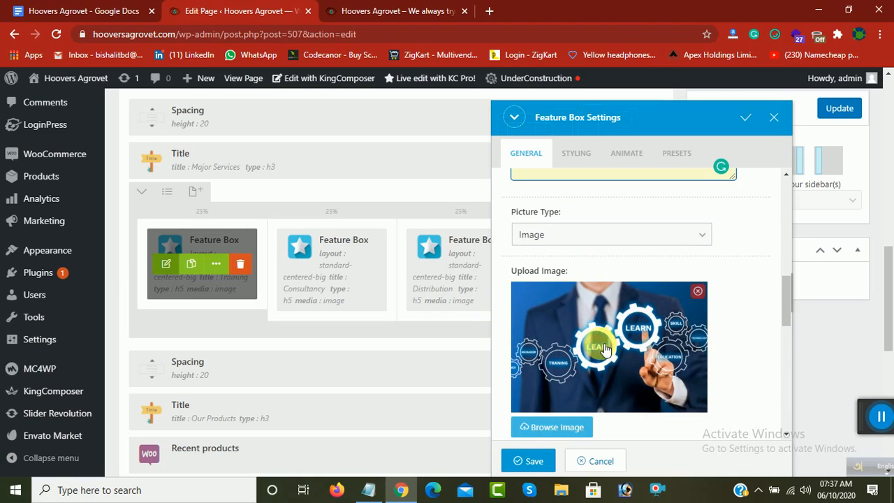
scroll(601, 343, "down", 1)
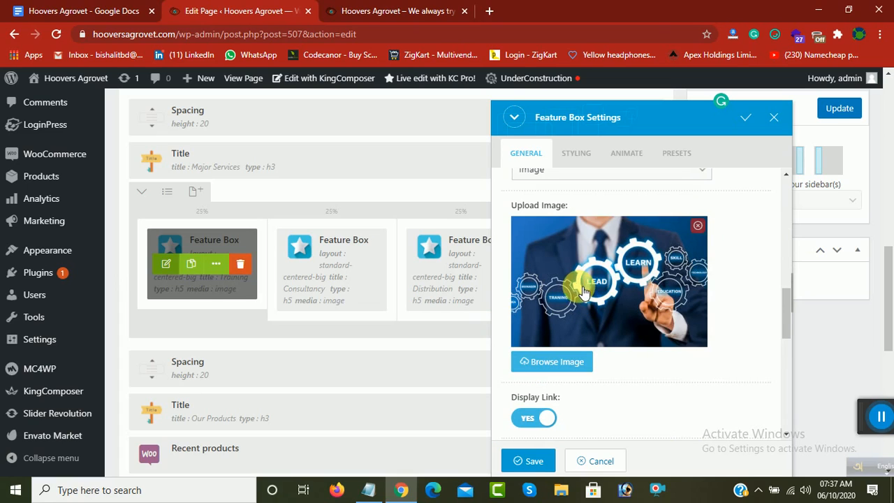
Step: Browse the Desktop for a replacement Training image, leave without choosing a file, and save the Feature Box
left_click(552, 363)
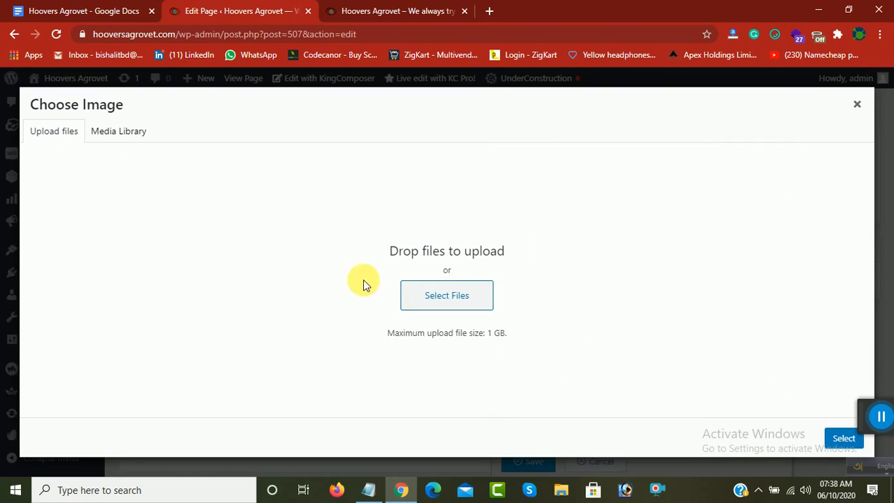
left_click(460, 305)
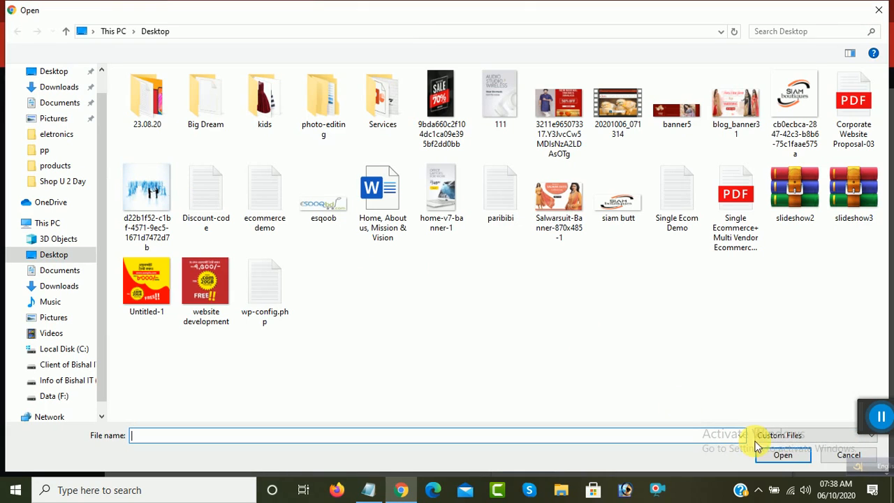
left_click(879, 13)
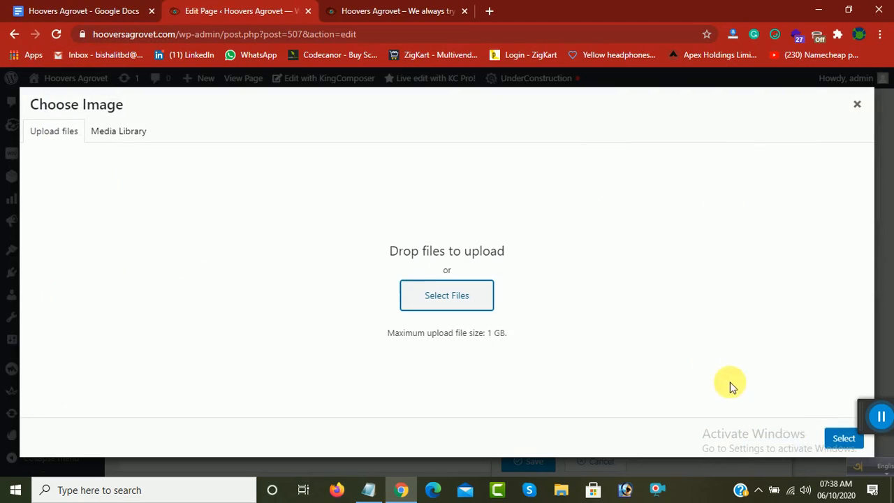
left_click(859, 109)
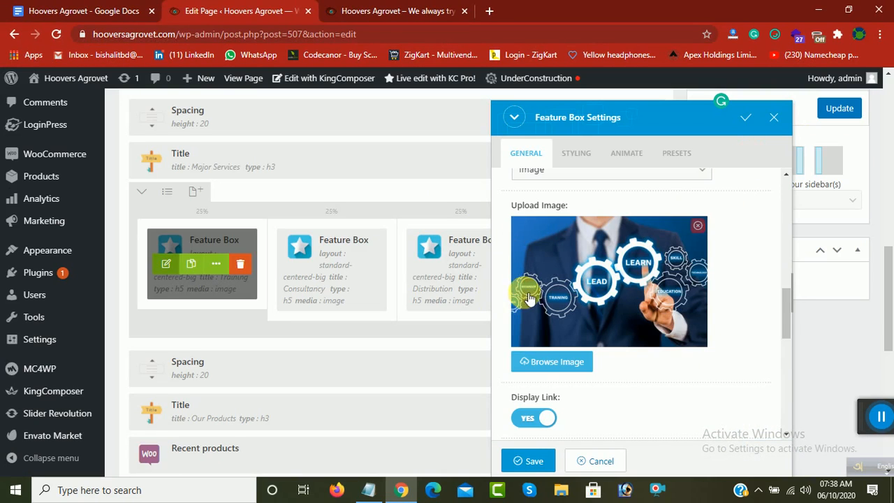
left_click(535, 464)
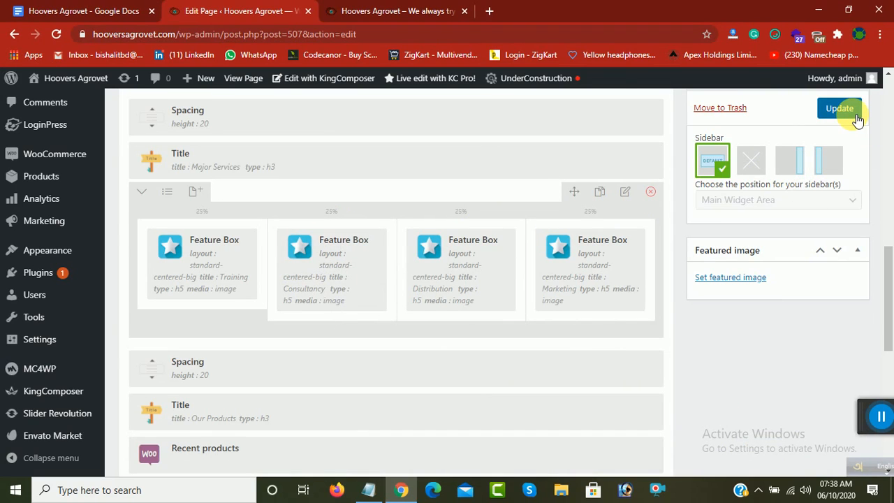
Step: Open the Consultancy Feature Box's settings, review its title, description and uploaded image, and save the element
left_click(296, 269)
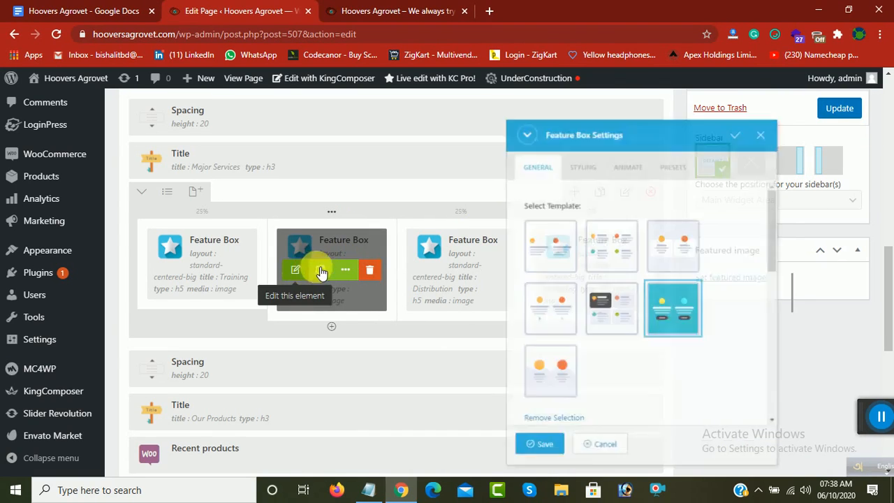
scroll(609, 309, "down", 5)
scroll(576, 252, "up", 2)
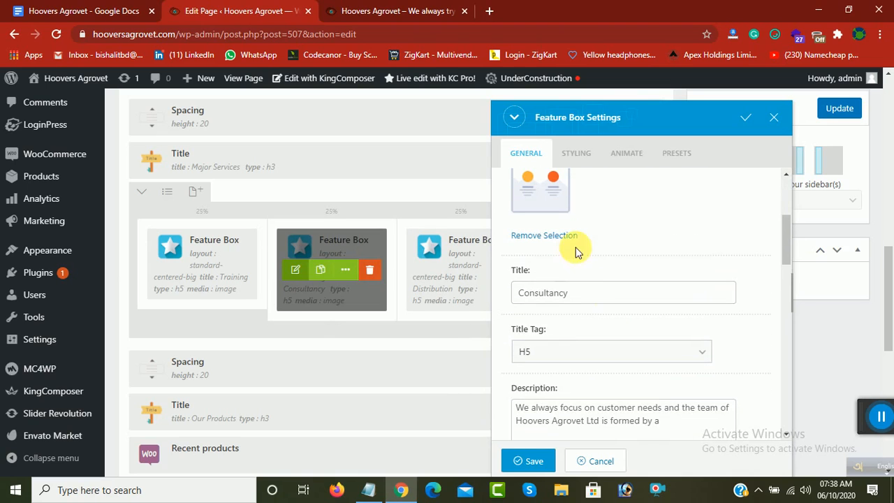
left_click_drag(588, 293, 479, 286)
scroll(619, 333, "down", 2)
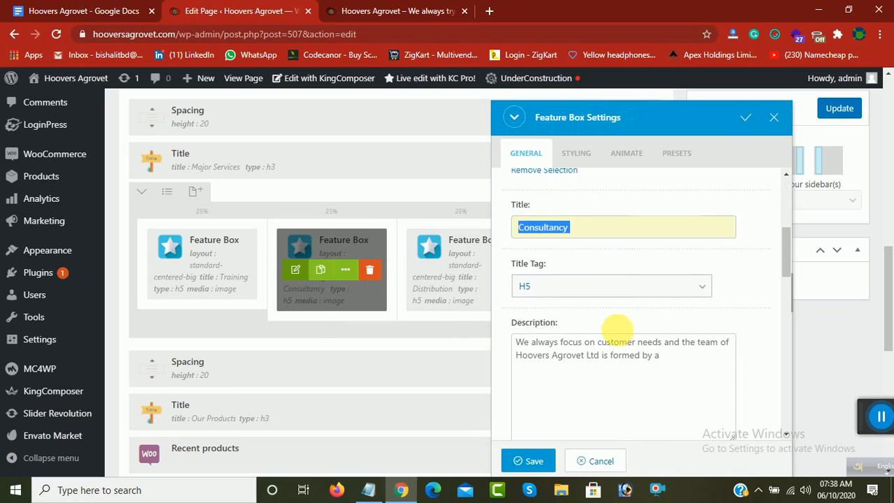
scroll(622, 338, "down", 1)
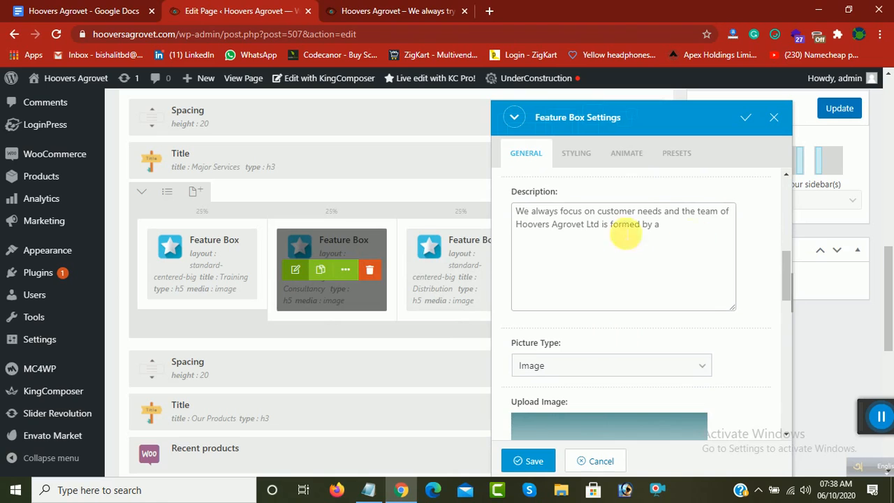
left_click_drag(664, 225, 492, 221)
scroll(534, 336, "down", 4)
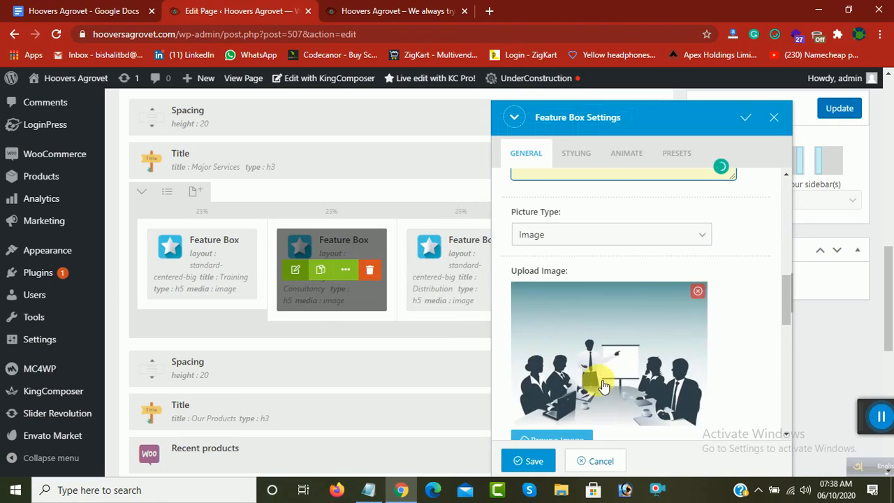
left_click(534, 461)
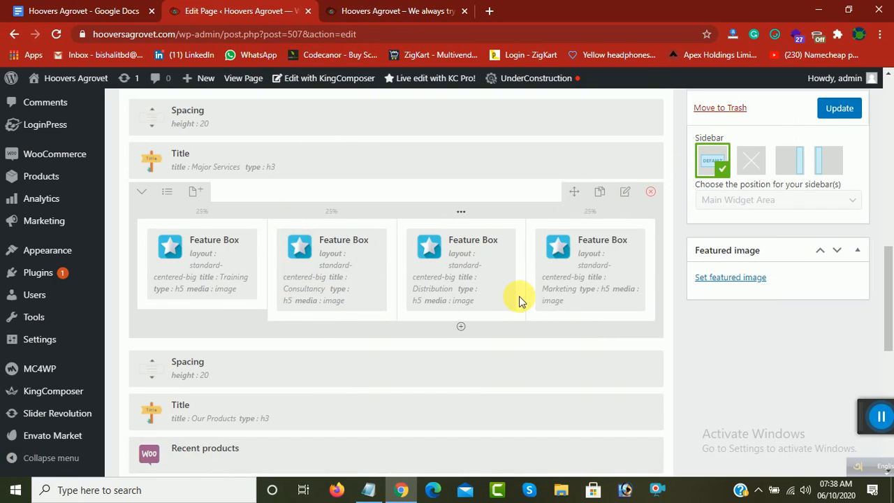
Step: Examine the service boxes and the Our Products heading with its product listing on the live home page
left_click(395, 10)
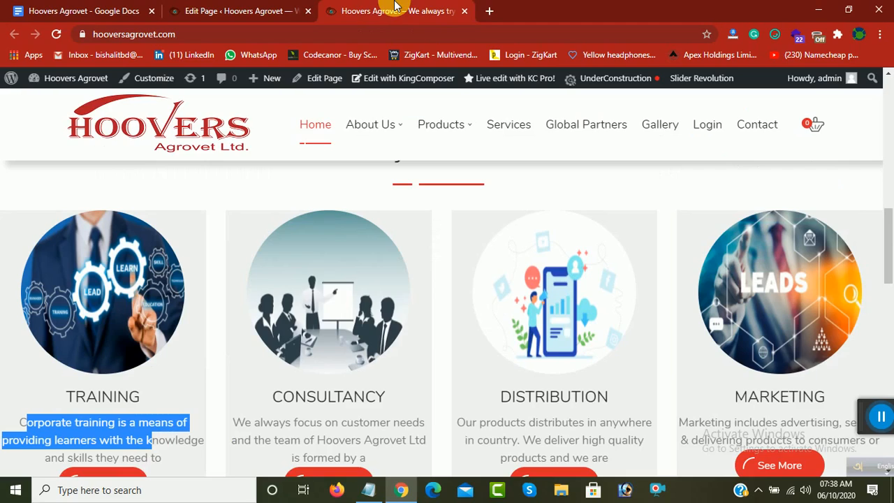
scroll(336, 303, "down", 1)
scroll(346, 325, "down", 2)
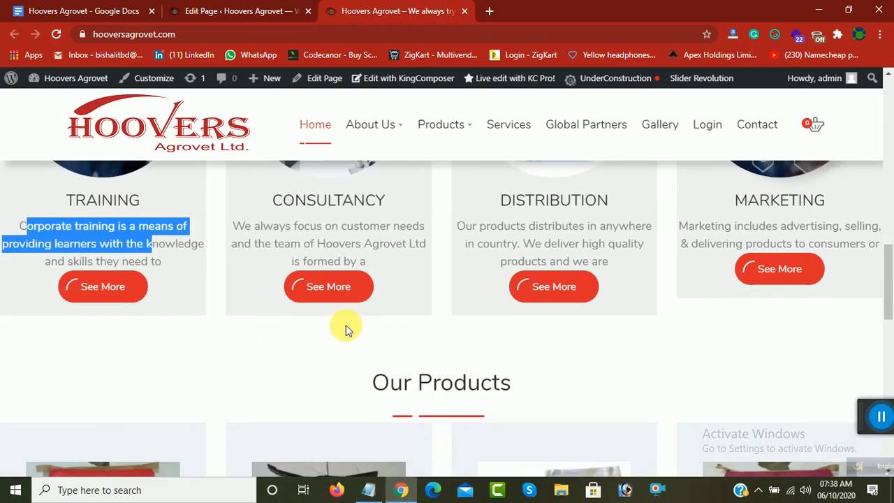
scroll(336, 336, "down", 2)
left_click_drag(376, 255, 481, 308)
scroll(375, 325, "down", 2)
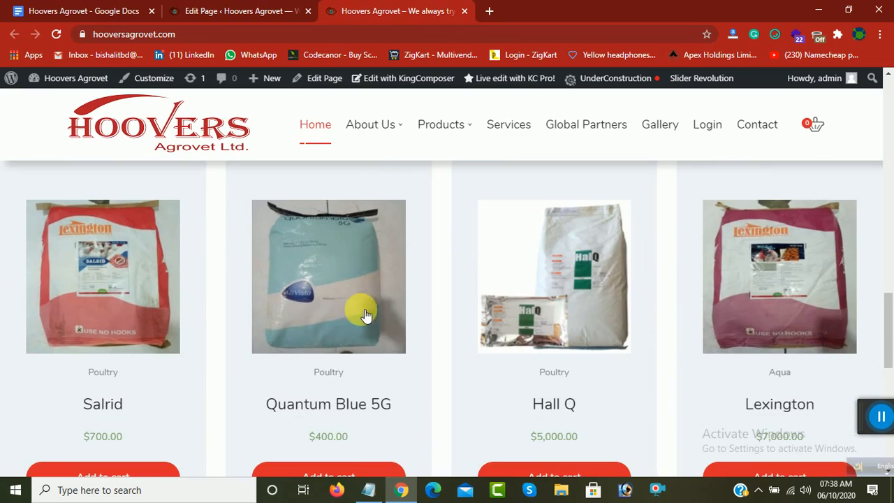
Step: Open the Our Products Title element's settings in the page builder, review its title text, and save the element
left_click(225, 11)
scroll(355, 310, "down", 3)
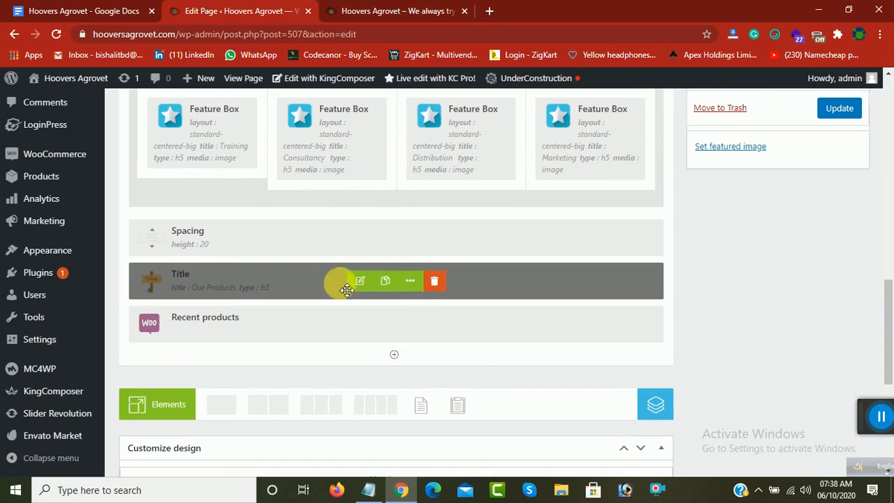
left_click(359, 281)
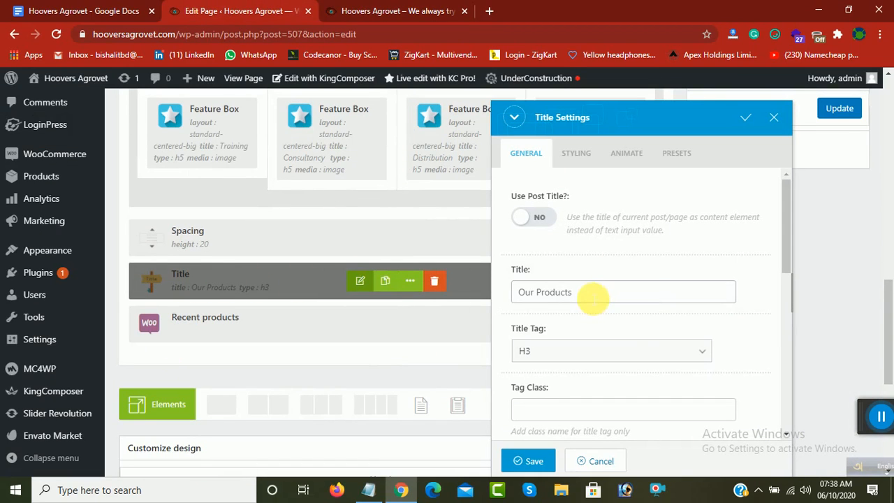
left_click(572, 293)
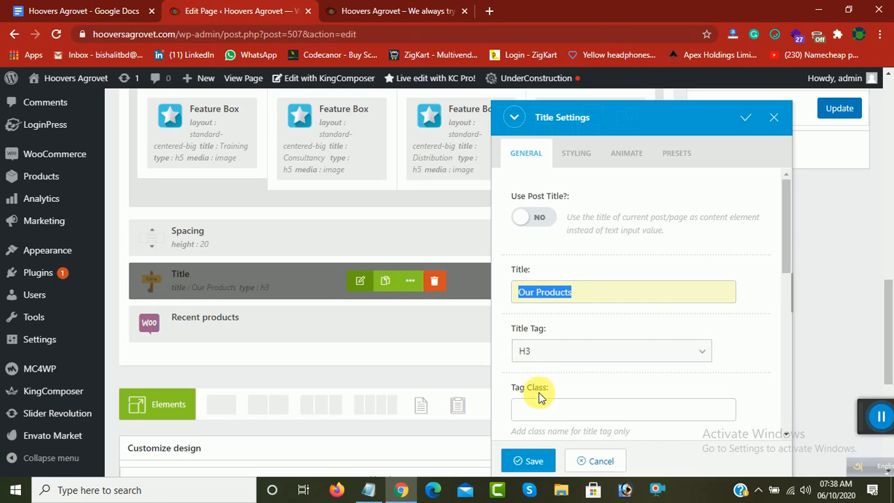
left_click(528, 461)
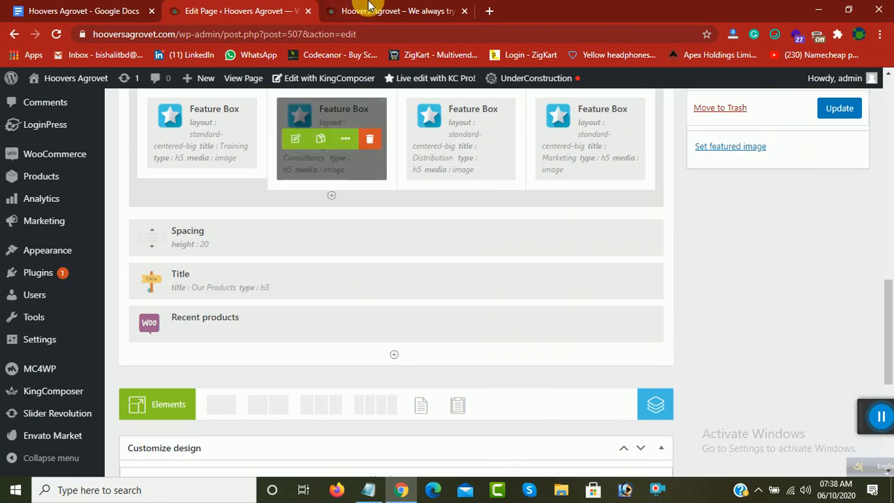
Step: Compare the Our Products section on the live home page with its elements in the page builder
left_click(367, 10)
scroll(229, 364, "up", 2)
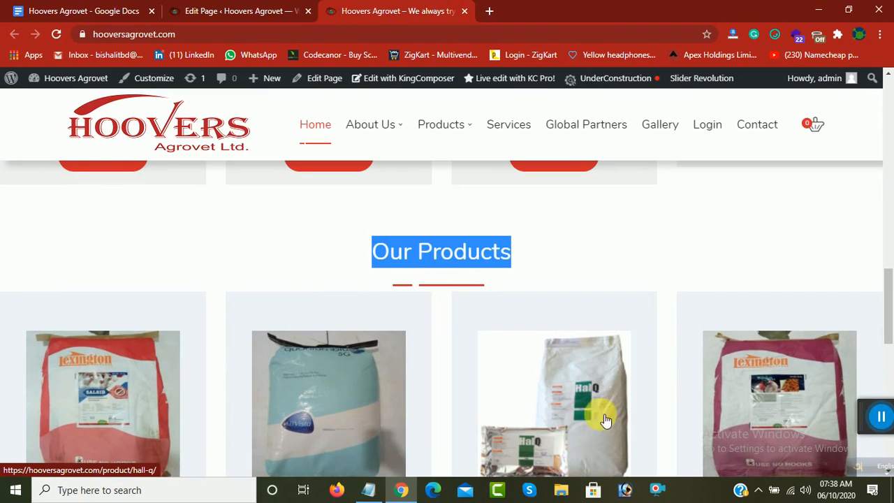
scroll(599, 410, "down", 3)
scroll(290, 384, "up", 1)
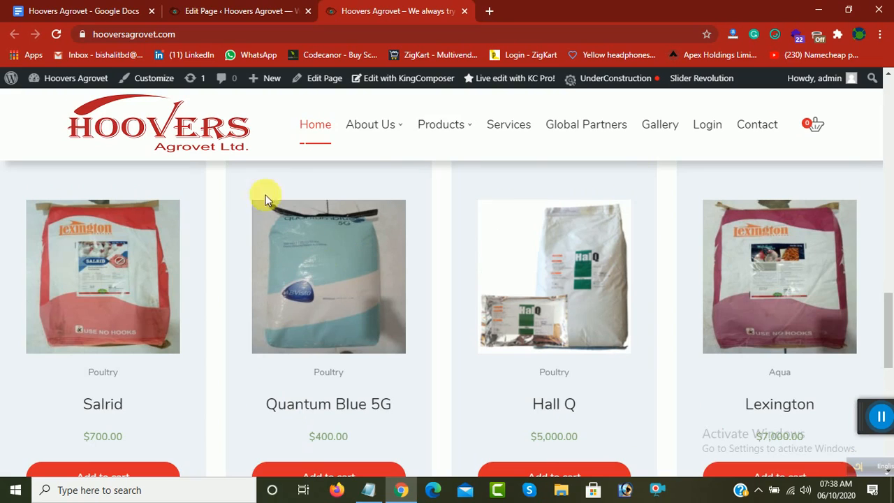
left_click(242, 10)
left_click(375, 11)
left_click(268, 9)
Step: Open the Recent products element's settings and review its products per page, columns and sort options
scroll(275, 302, "down", 1)
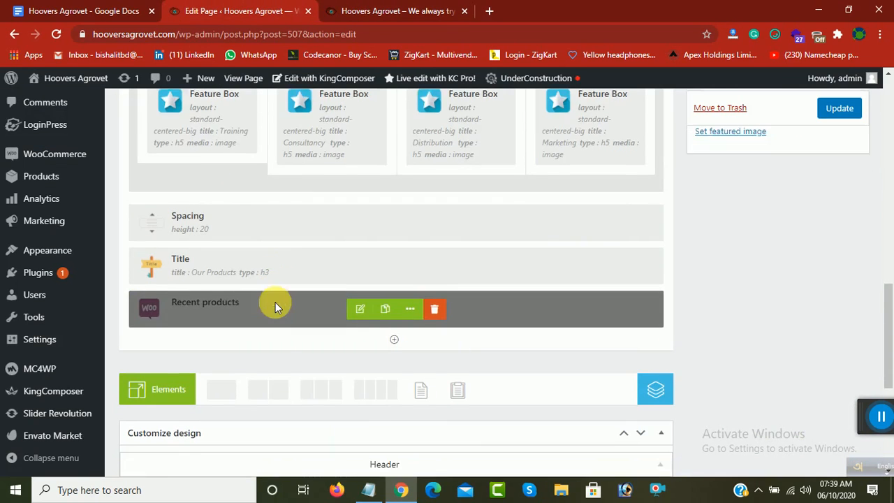
left_click(361, 260)
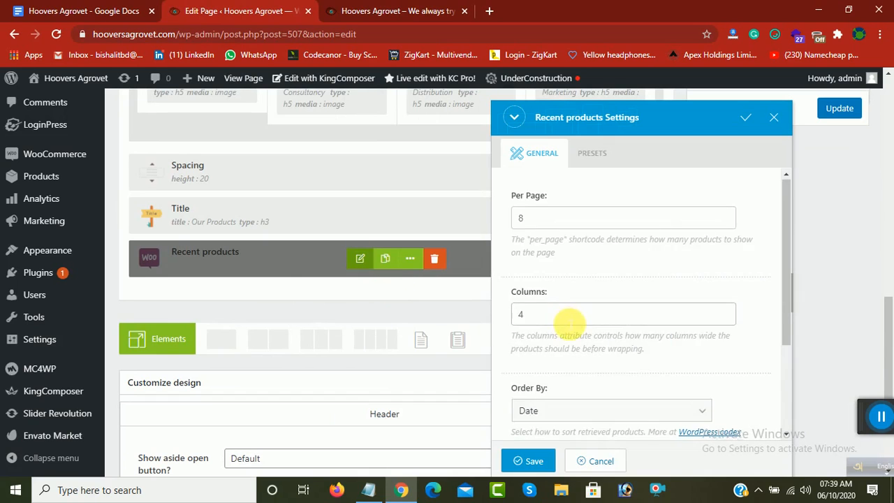
scroll(559, 293, "down", 1)
scroll(549, 250, "up", 1)
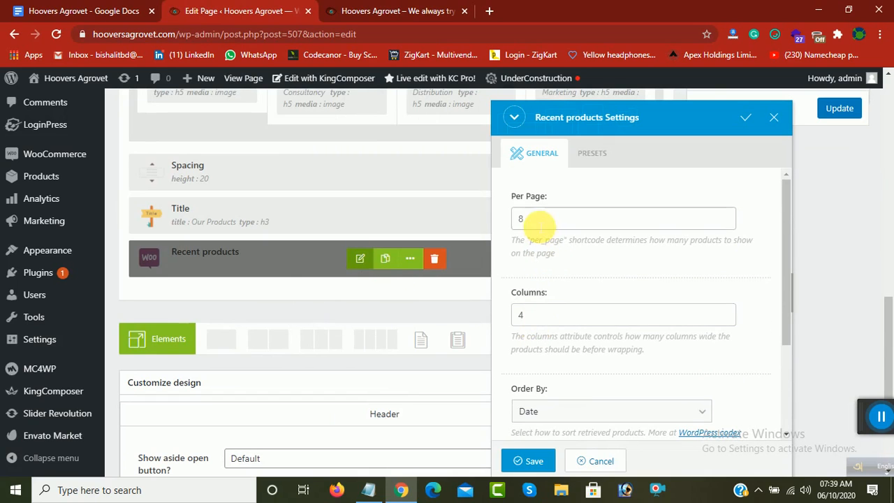
double_click(535, 217)
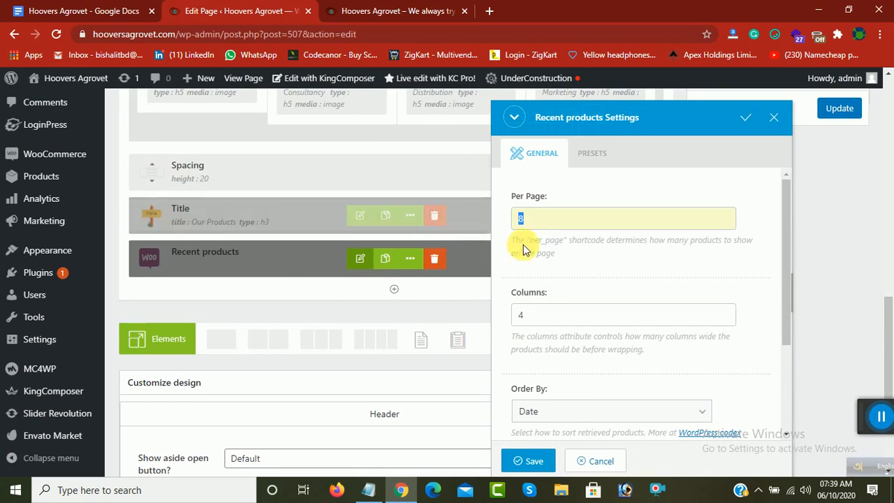
Step: Check the live product listing and Products categories against the Recent products settings, and save the element
left_click(404, 10)
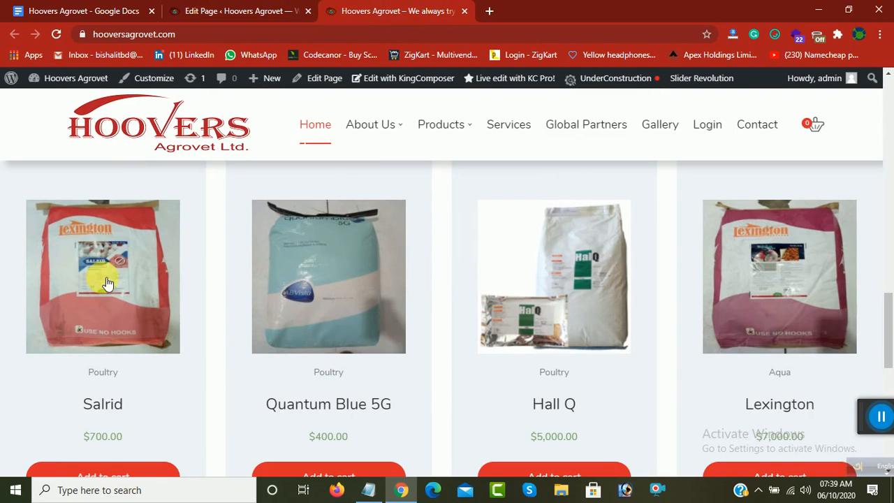
scroll(320, 300, "down", 3)
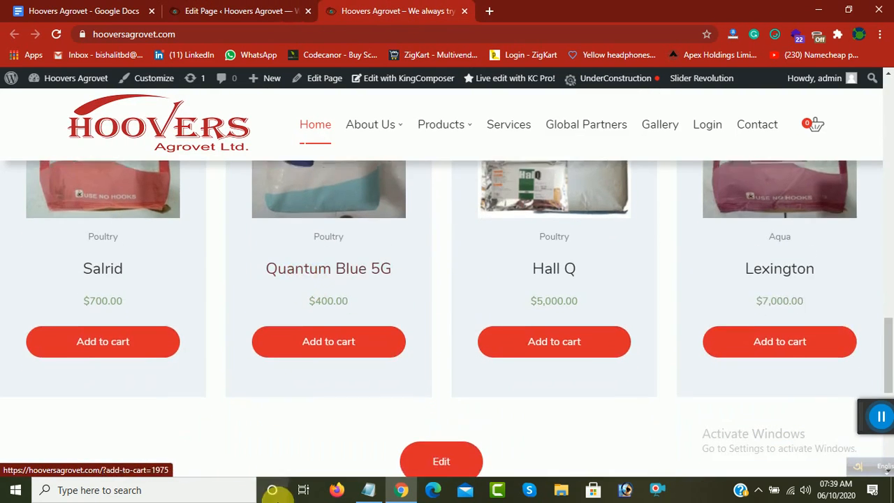
key("ctrl+shift+Tab")
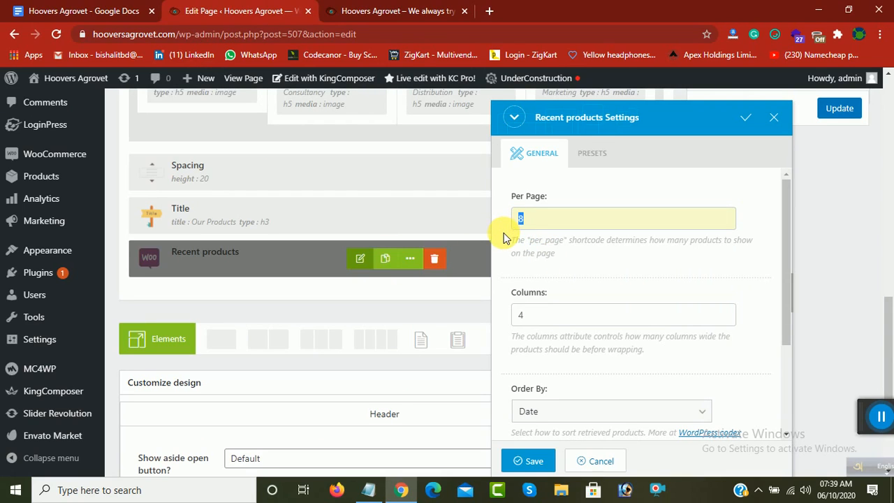
left_click(433, 10)
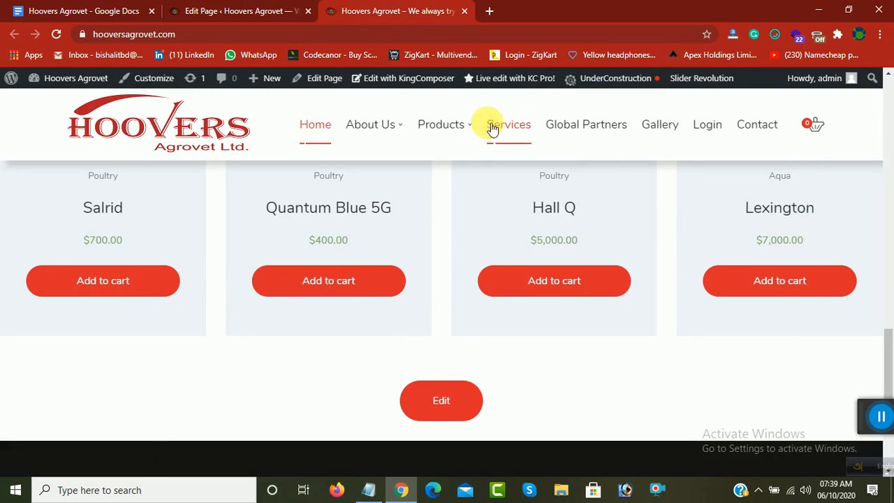
mouse_move(426, 124)
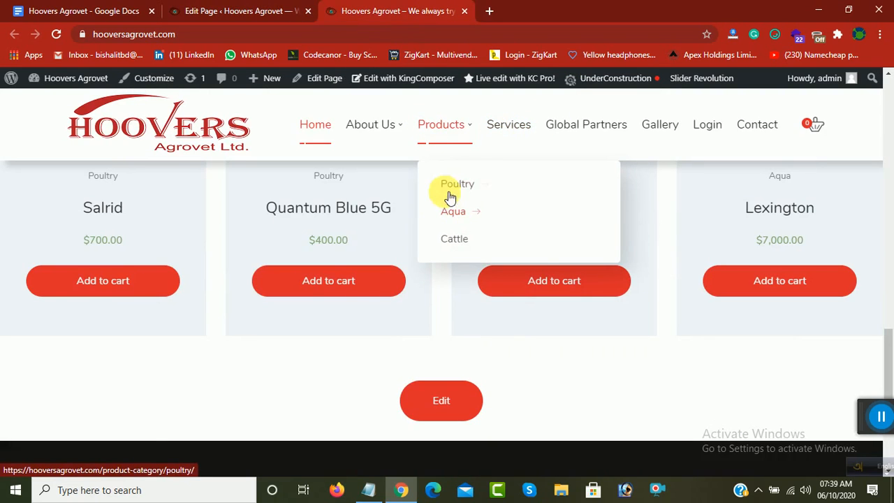
left_click(273, 8)
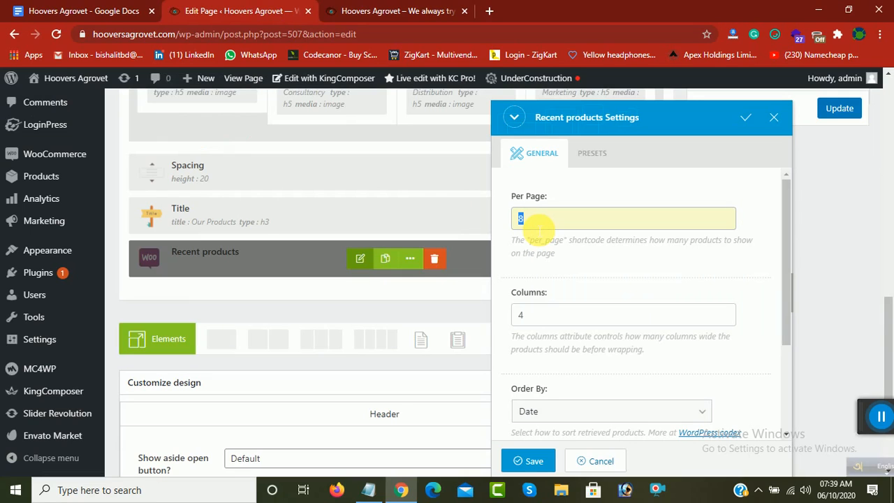
left_click(535, 463)
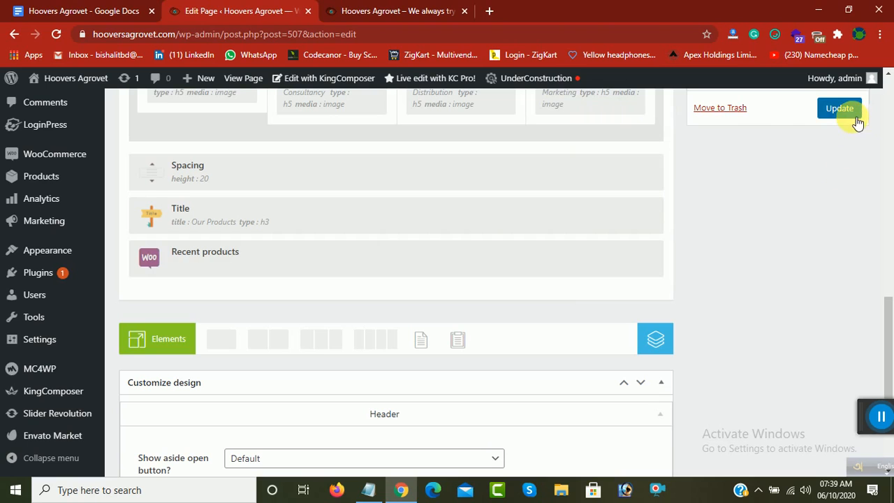
Step: Review the live home page from the product listing to the footer and back up to the header
left_click(355, 10)
mouse_move(455, 132)
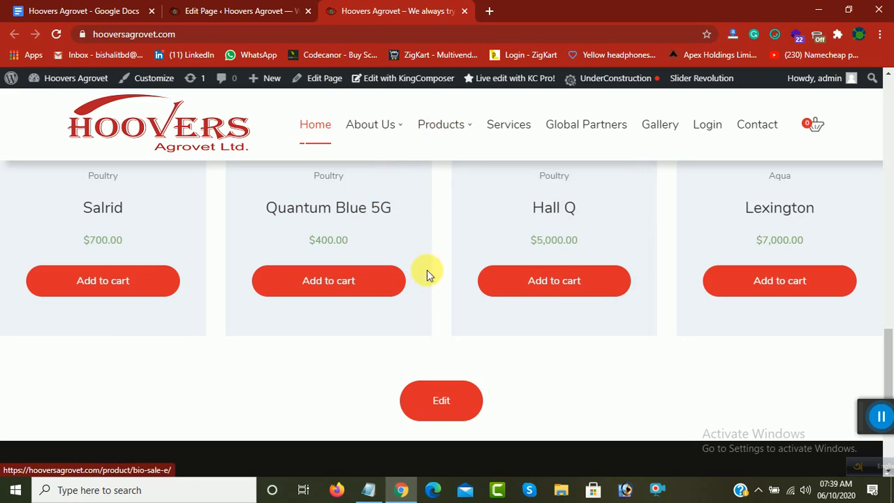
scroll(413, 274, "down", 3)
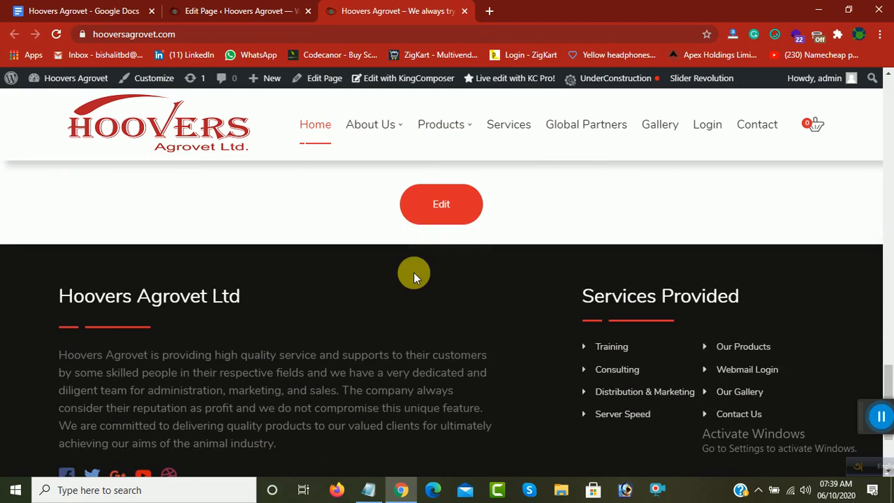
scroll(415, 271, "up", 7)
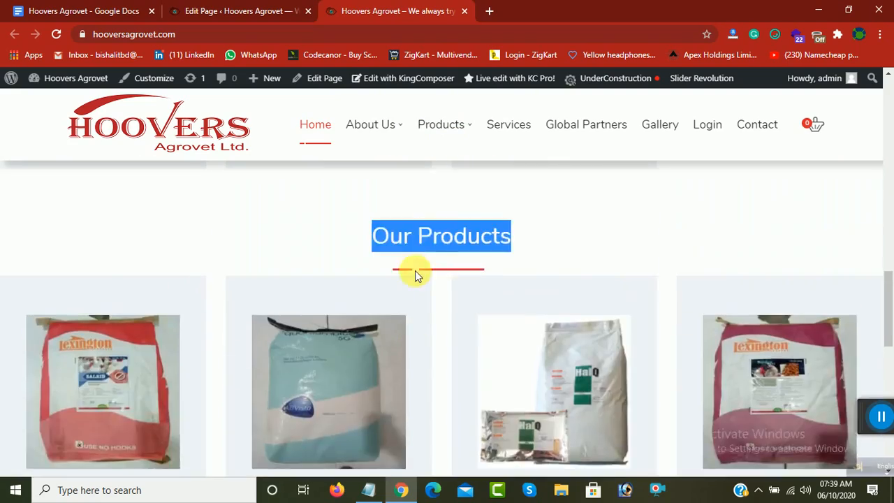
scroll(415, 271, "up", 10)
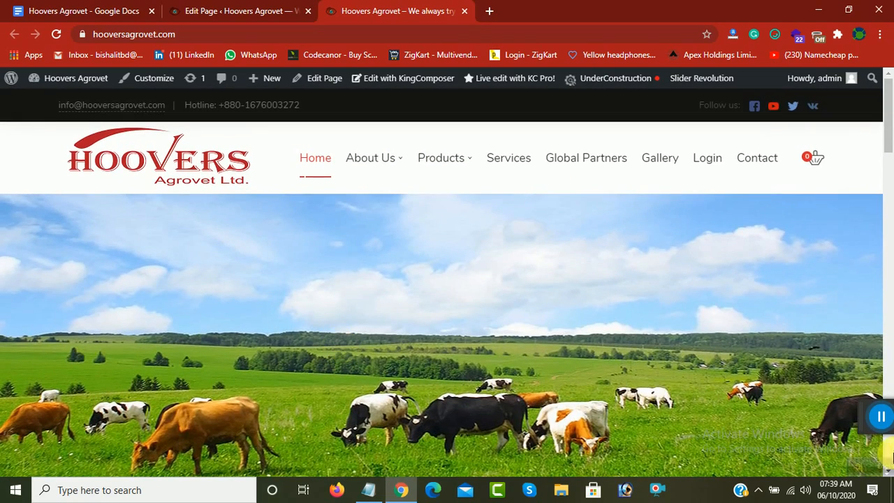
left_click_drag(871, 417, 892, 442)
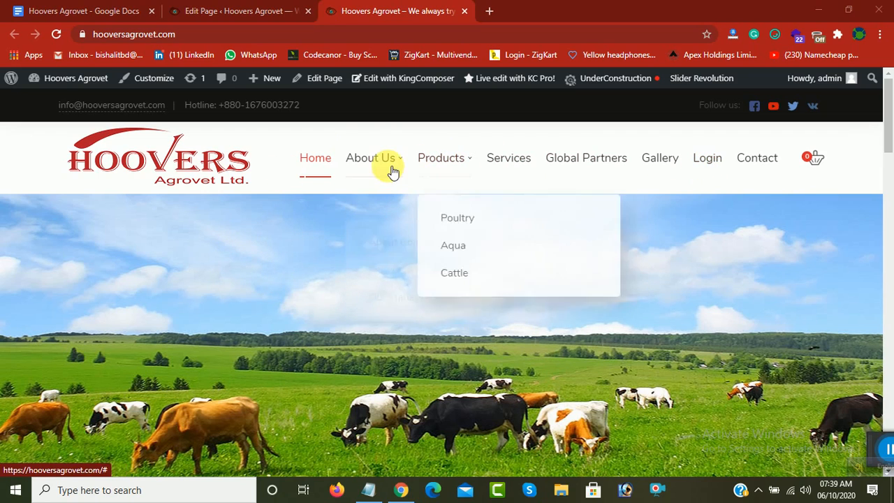
Step: Open the About Company page of the live site and look over the site's Products and About Us submenus
mouse_move(394, 171)
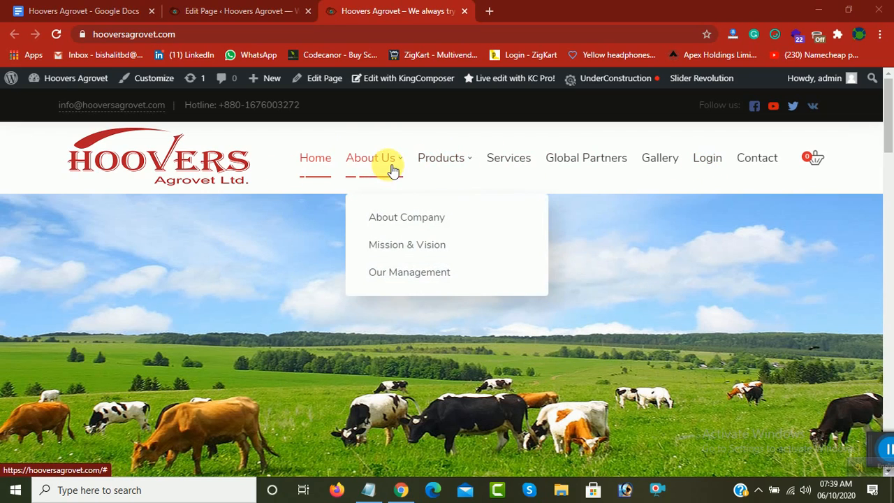
left_click(384, 223)
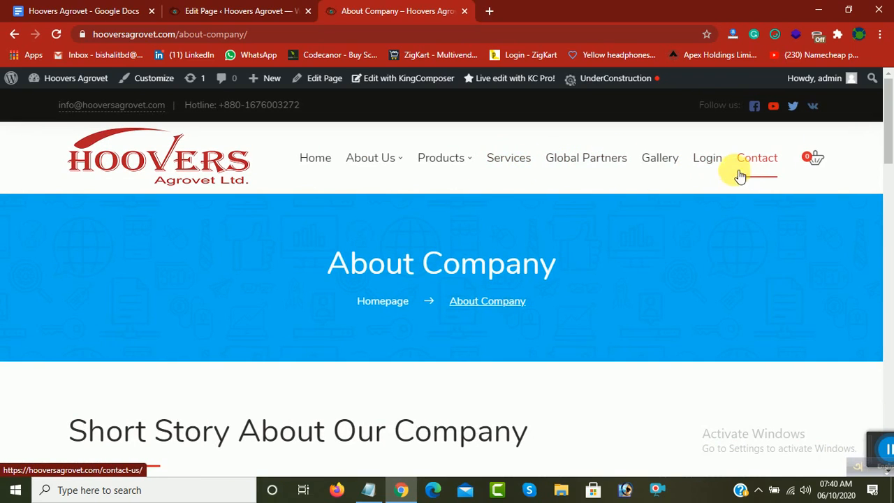
mouse_move(434, 158)
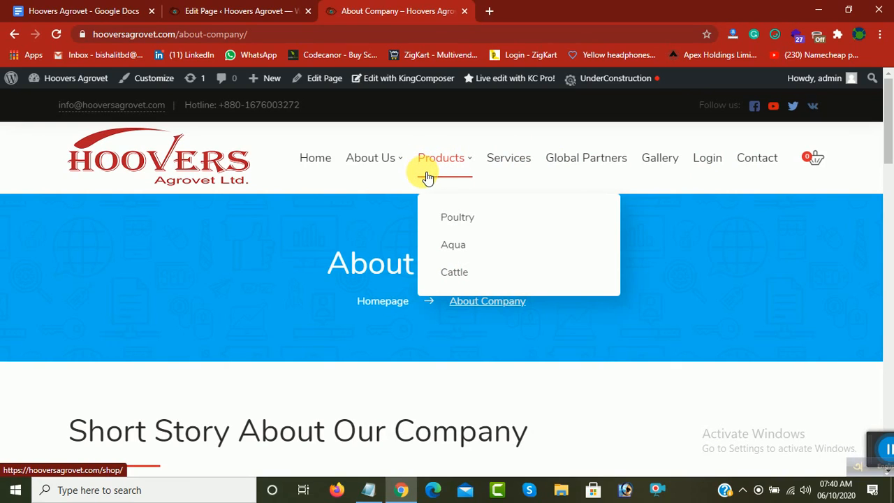
mouse_move(377, 167)
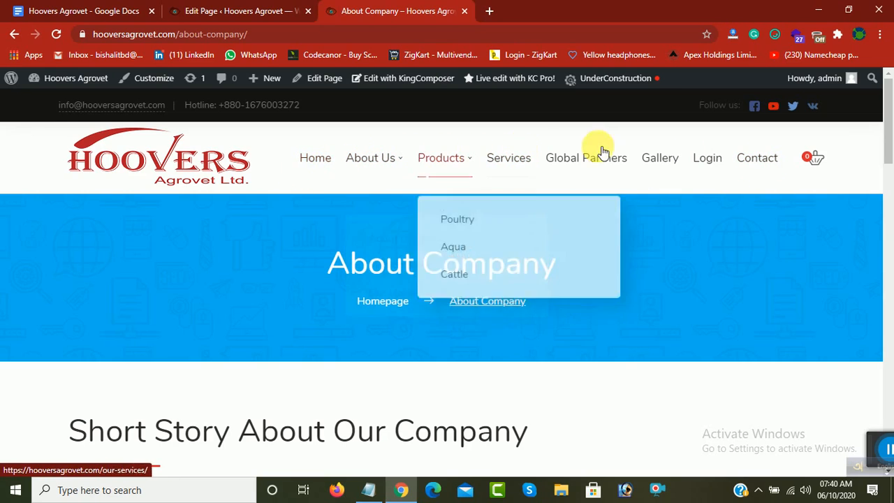
Step: Review the Short Story About Our Company section and the About Us submenu on the live About Company page
scroll(253, 349, "down", 2)
scroll(253, 349, "down", 3)
scroll(176, 314, "up", 2)
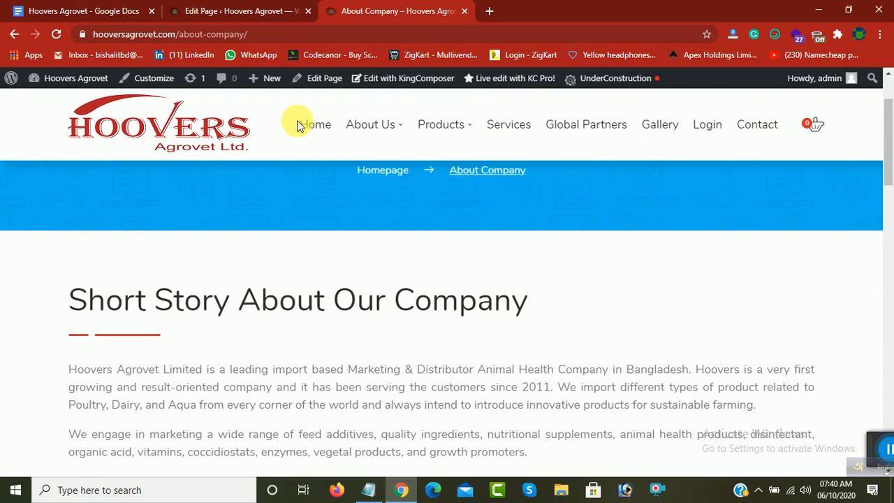
mouse_move(359, 124)
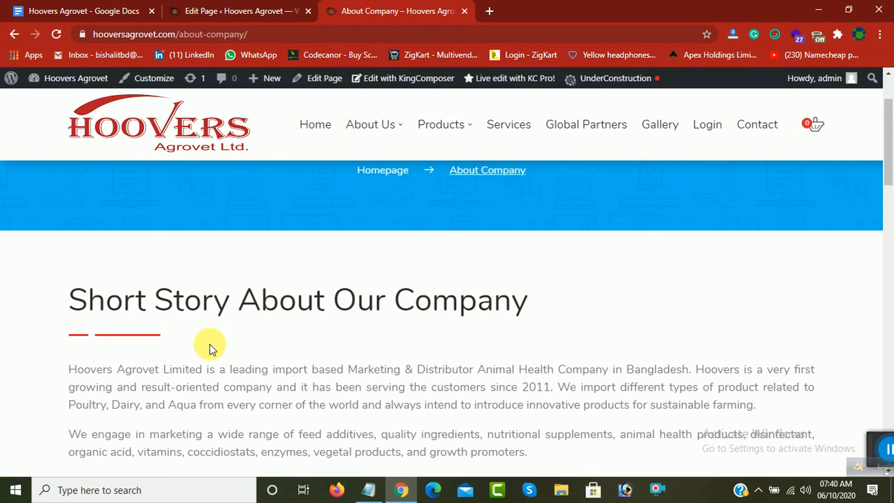
scroll(207, 345, "down", 1)
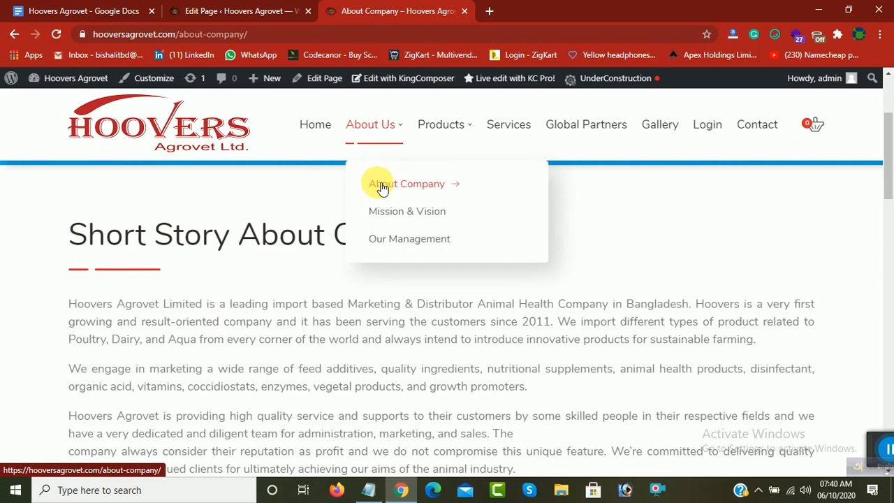
left_click_drag(84, 237, 276, 419)
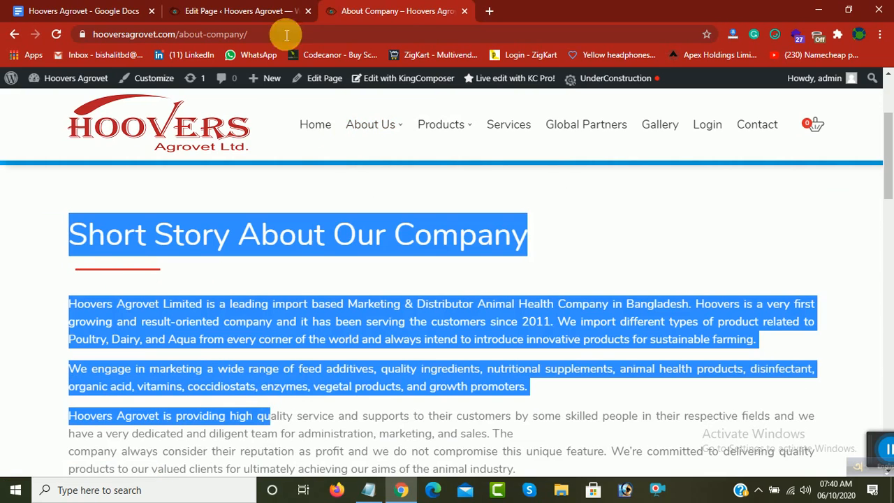
Step: Return to the Home page editor and update the page
left_click(266, 8)
scroll(601, 170, "up", 4)
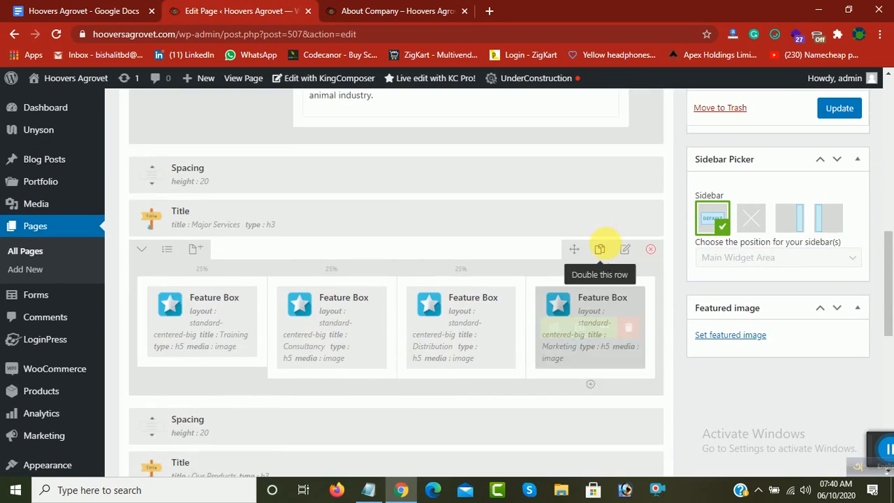
left_click(846, 117)
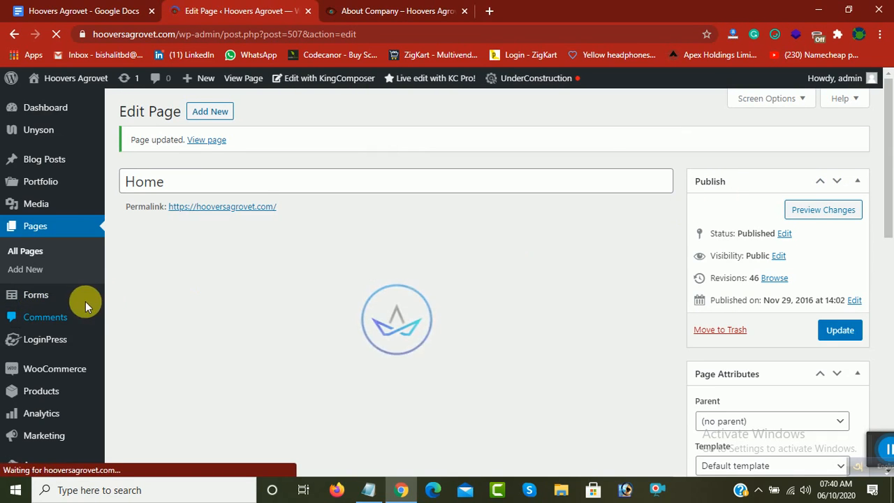
Step: Check the About Us submenu on the live site and open the About Company page for editing from the list of all pages
scroll(82, 301, "down", 1)
left_click(343, 5)
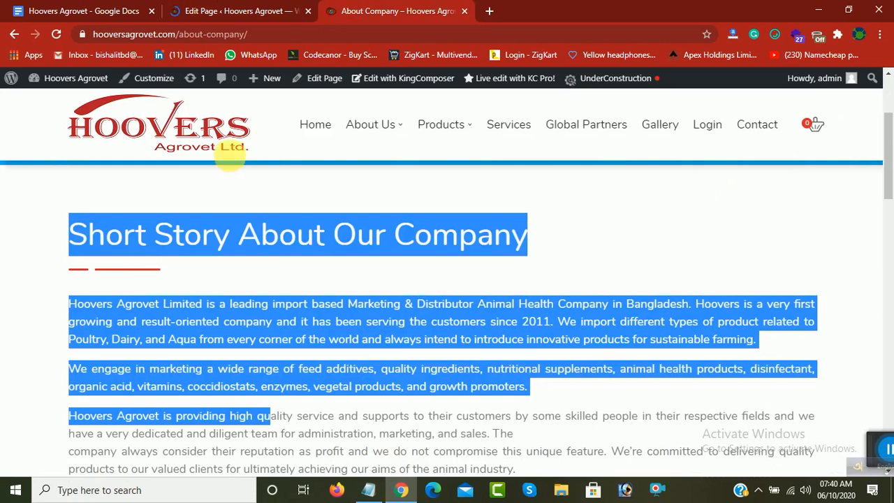
mouse_move(366, 140)
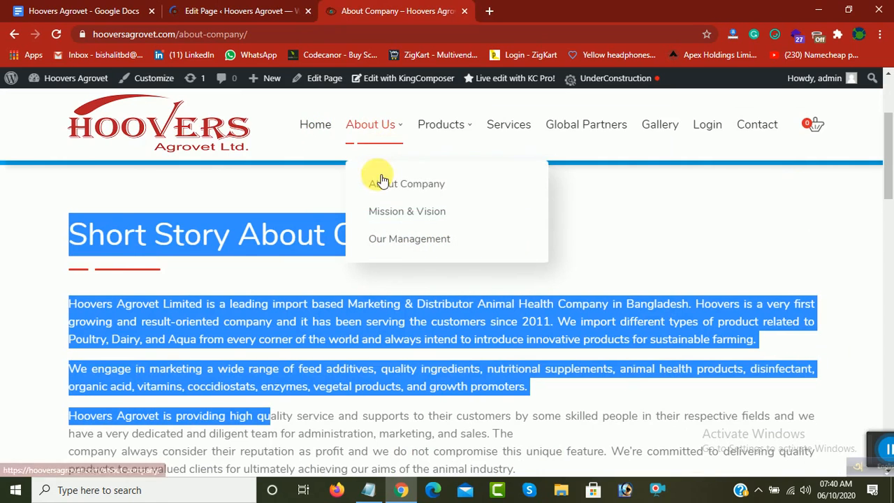
left_click(238, 9)
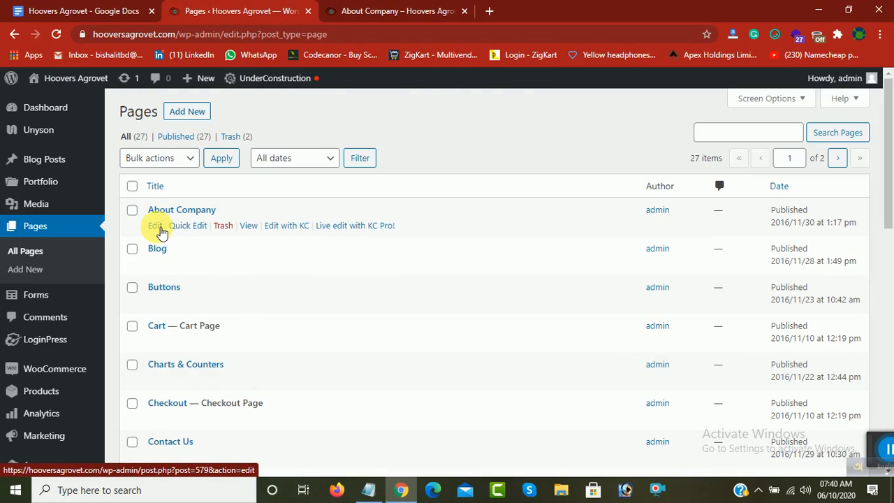
left_click(155, 226)
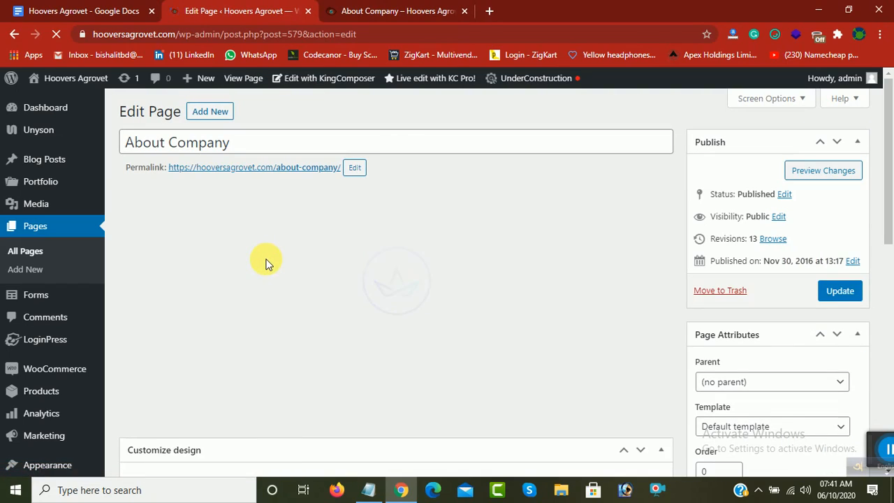
Step: Compare the About Company page's builder elements with the About Us section on the live page
scroll(262, 269, "down", 4)
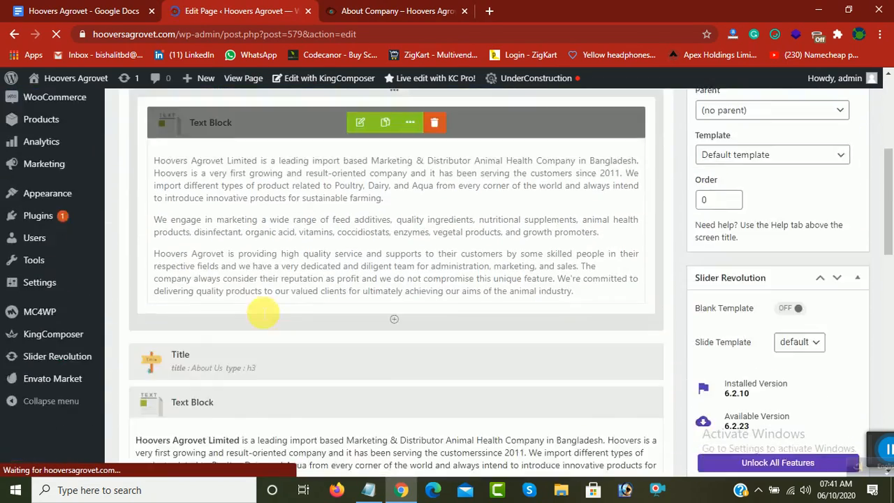
scroll(261, 321, "down", 9)
scroll(260, 328, "up", 5)
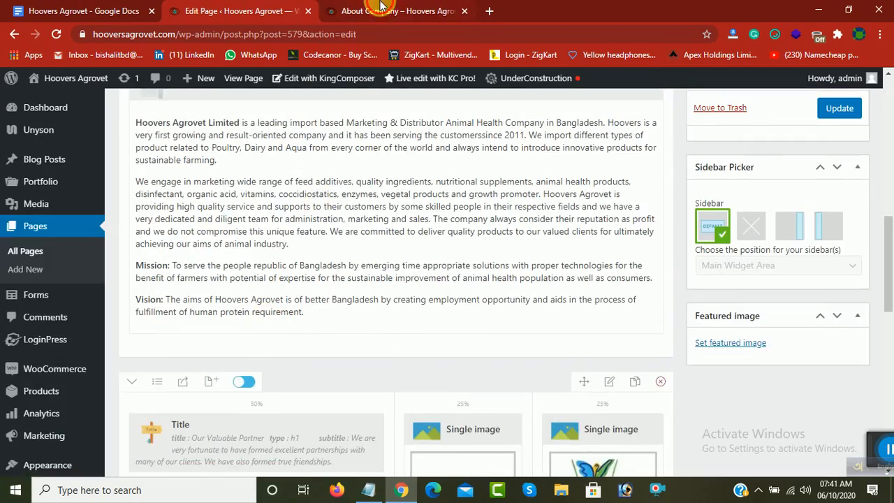
left_click(381, 11)
left_click(188, 307)
scroll(196, 316, "down", 5)
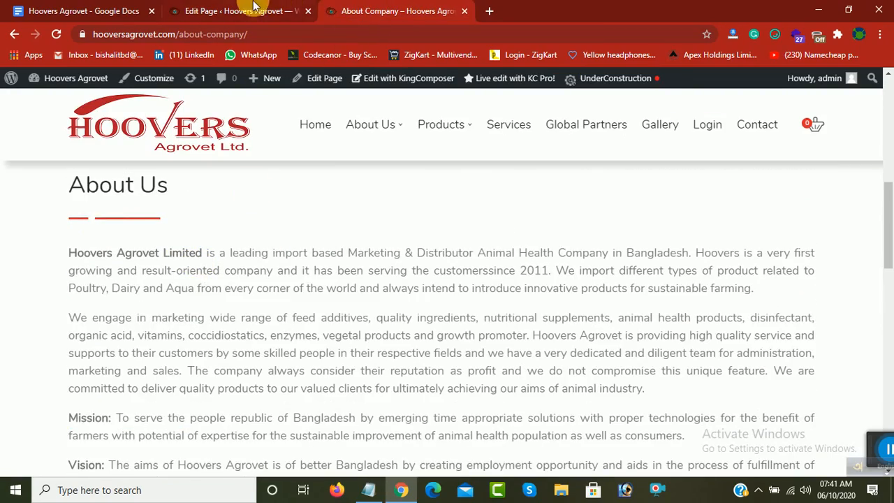
left_click(232, 14)
scroll(222, 264, "up", 5)
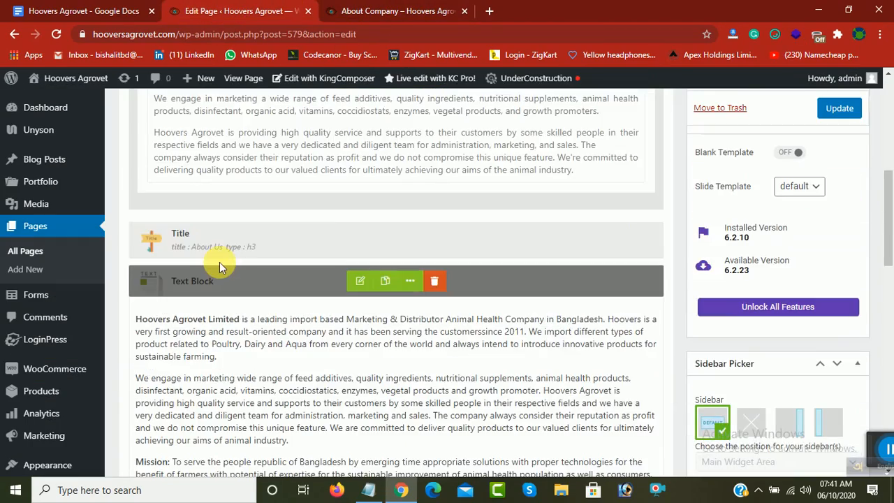
Step: Review the title text in the Short Story About Our Company element's settings and close them without saving
scroll(276, 241, "up", 2)
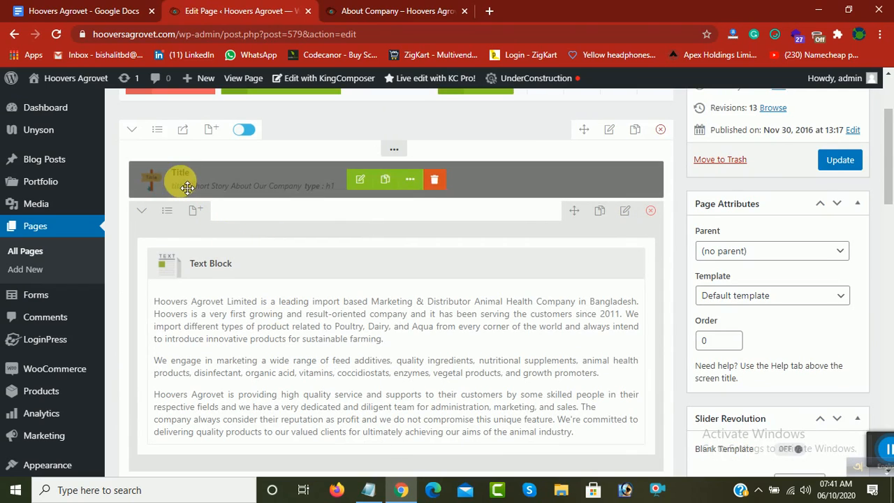
left_click(360, 181)
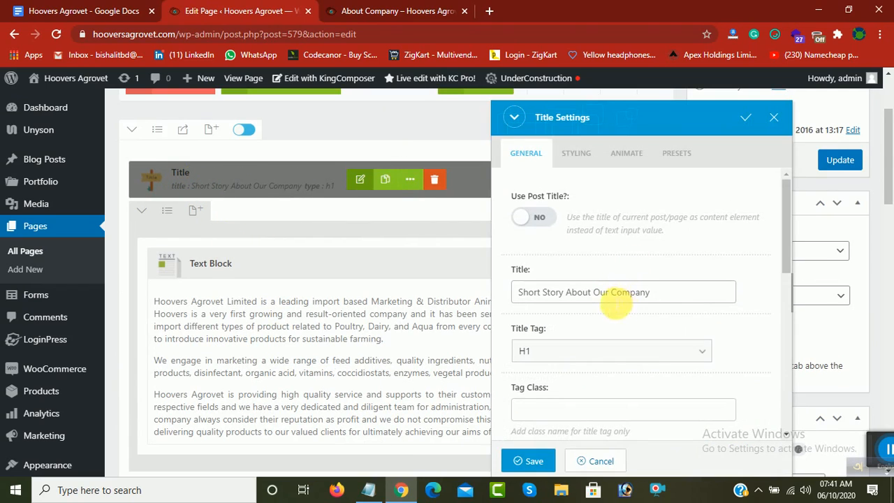
left_click_drag(678, 296, 517, 303)
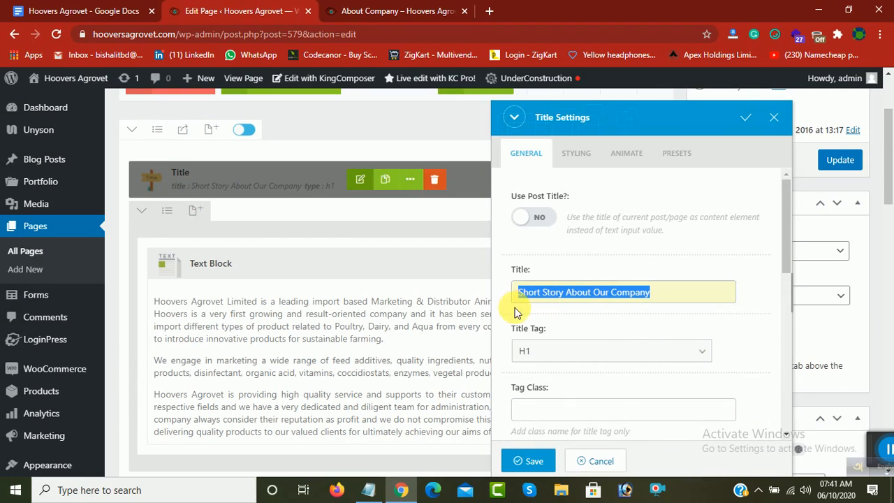
left_click(777, 123)
Step: Open the text block under the Short Story title, look through its company description, and save the element
scroll(370, 269, "down", 1)
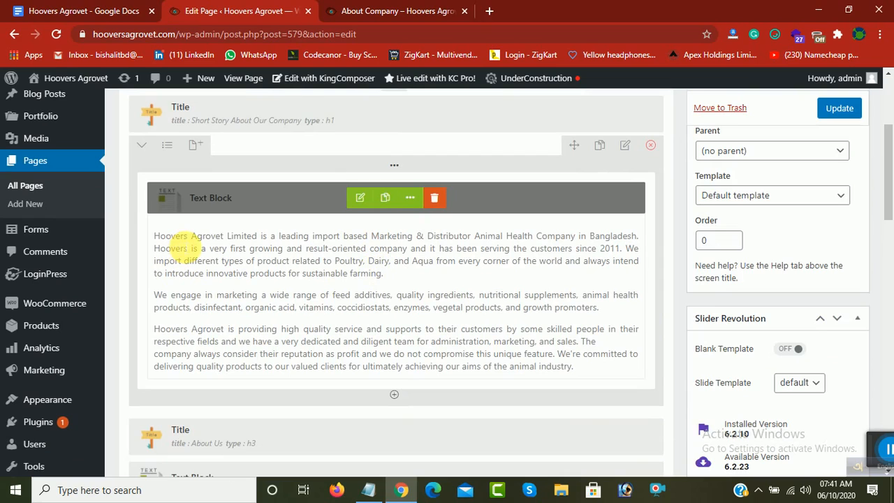
left_click(361, 199)
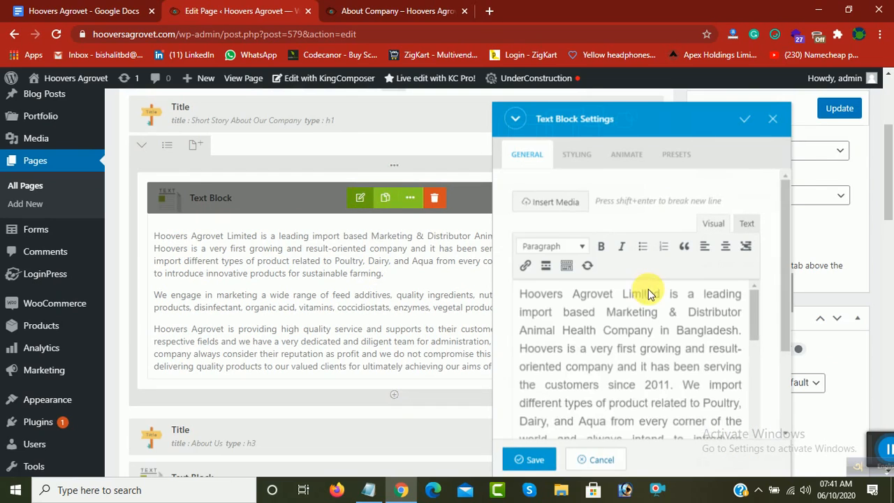
scroll(615, 301, "down", 5)
left_click_drag(523, 297, 486, 212)
left_click(605, 296)
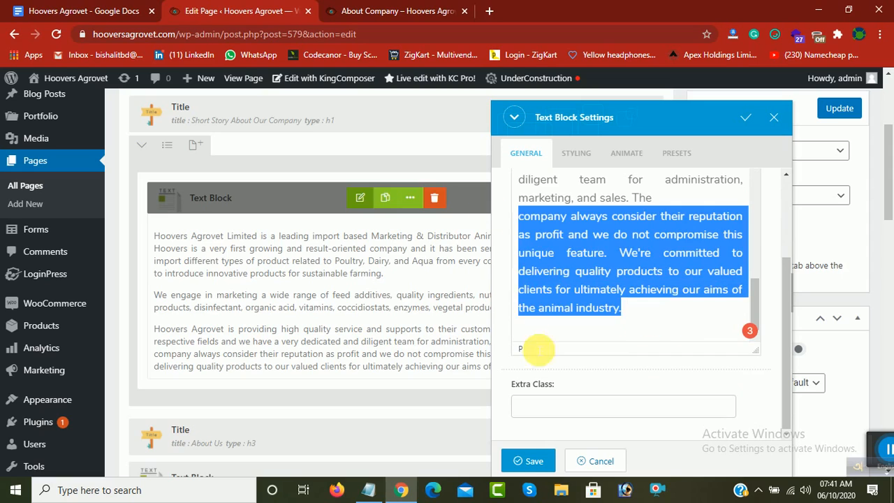
left_click(533, 461)
Step: Check the Our Valuable Partner section on the live About Company page and return to the page editor
scroll(320, 390, "down", 3)
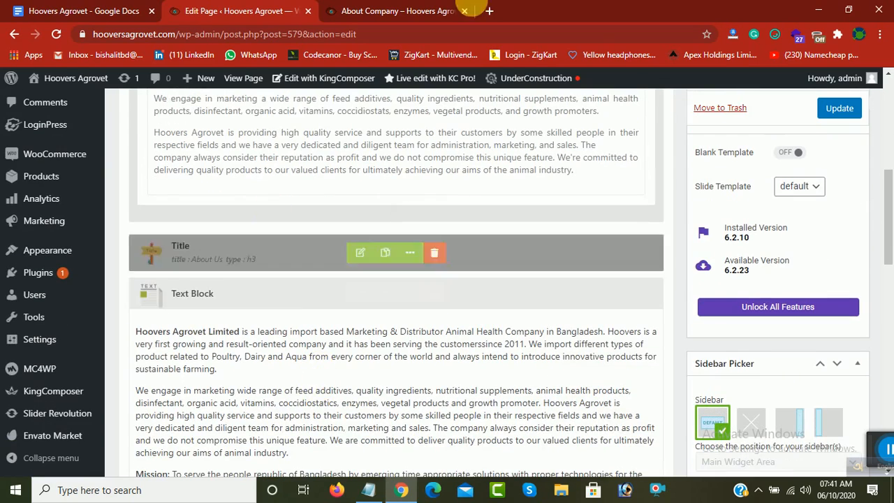
left_click(462, 11)
scroll(351, 326, "down", 5)
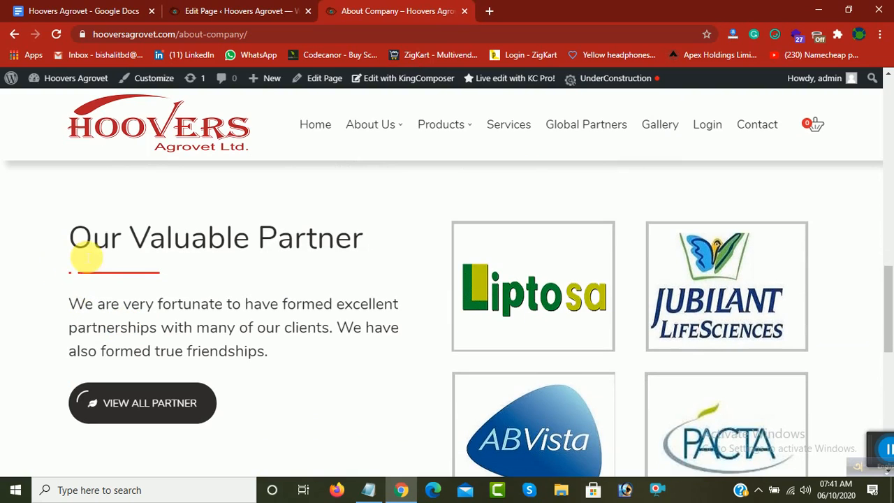
left_click(240, 8)
Step: Open the Our Valuable Partner title element's settings, review its title text, and save the element
scroll(390, 376, "down", 5)
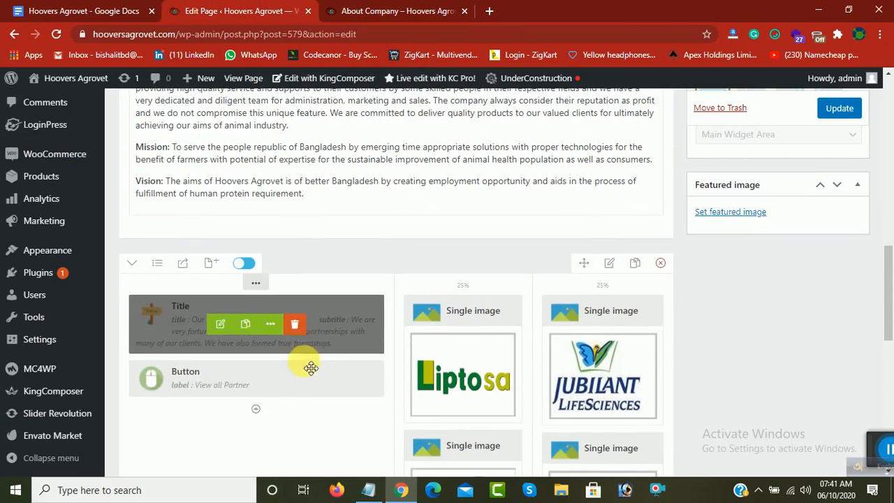
left_click(221, 324)
left_click_drag(625, 297, 482, 311)
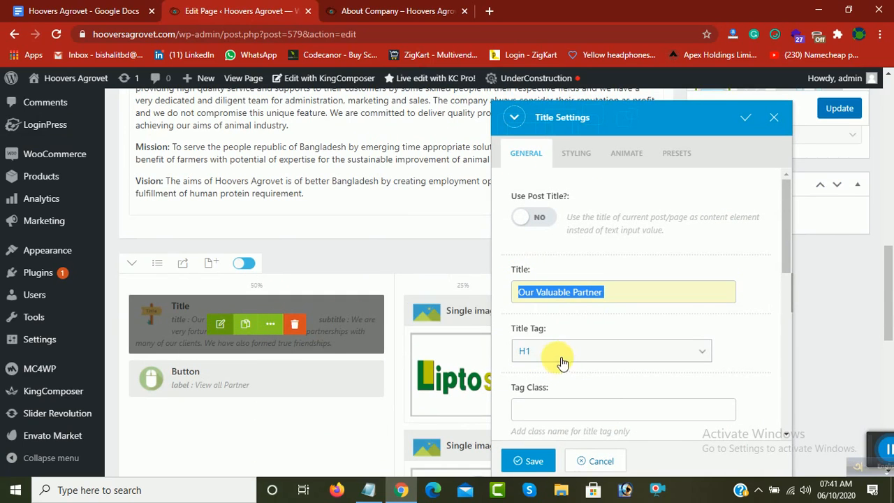
left_click(526, 460)
Step: Open the Liptosa single image's settings, review its image removal and browse options, and save the element
scroll(470, 300, "down", 2)
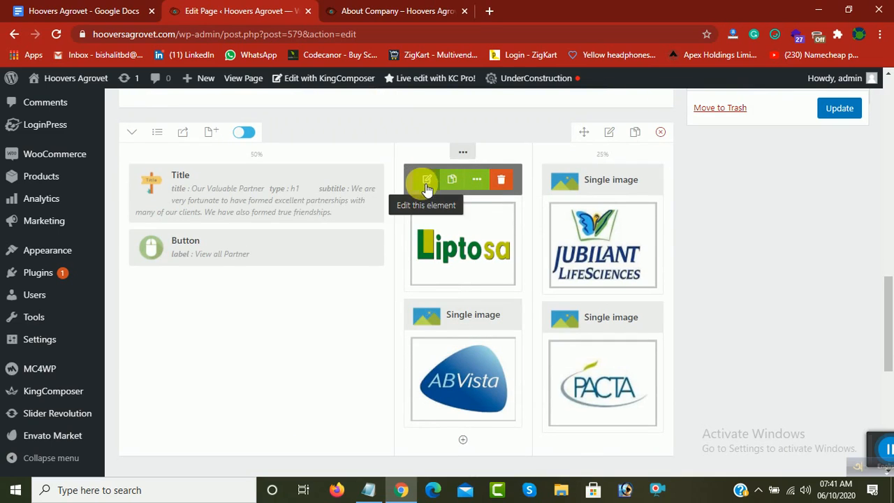
left_click(428, 180)
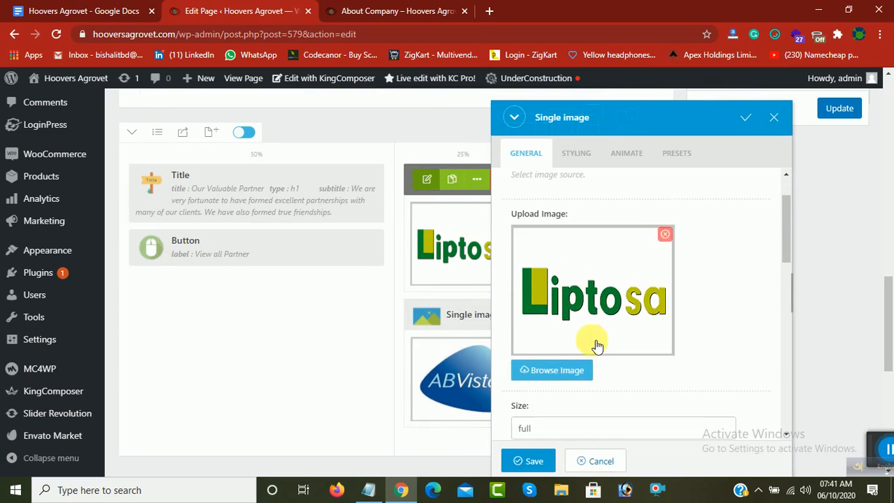
mouse_move(666, 252)
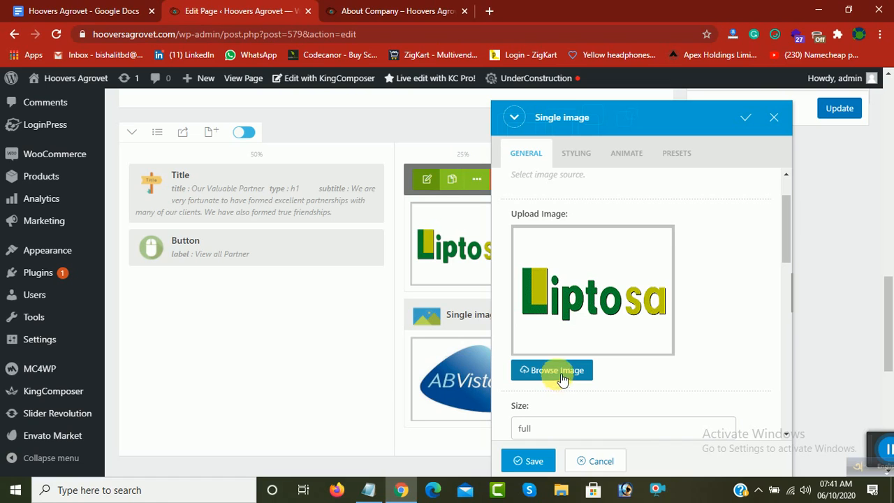
left_click(534, 463)
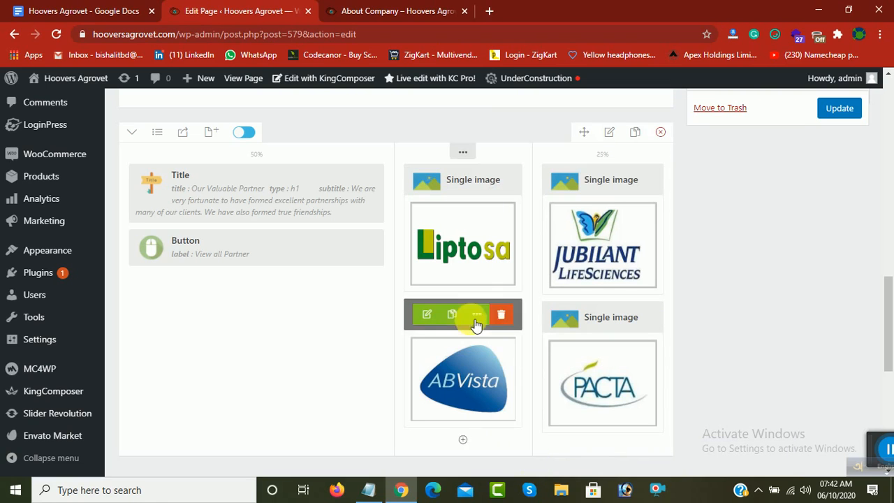
Step: Open the Pacta single image's settings, review its upload image and size options, and save the element
scroll(594, 265, "down", 2)
scroll(294, 361, "down", 2)
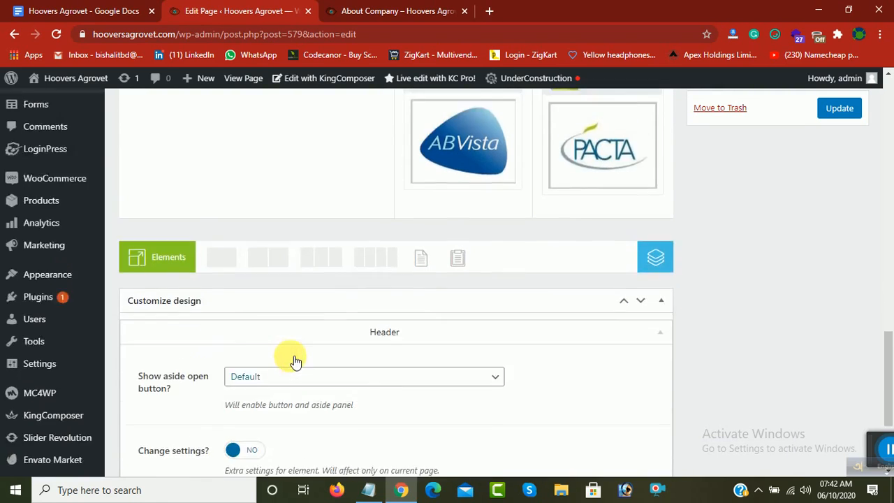
scroll(505, 286, "up", 4)
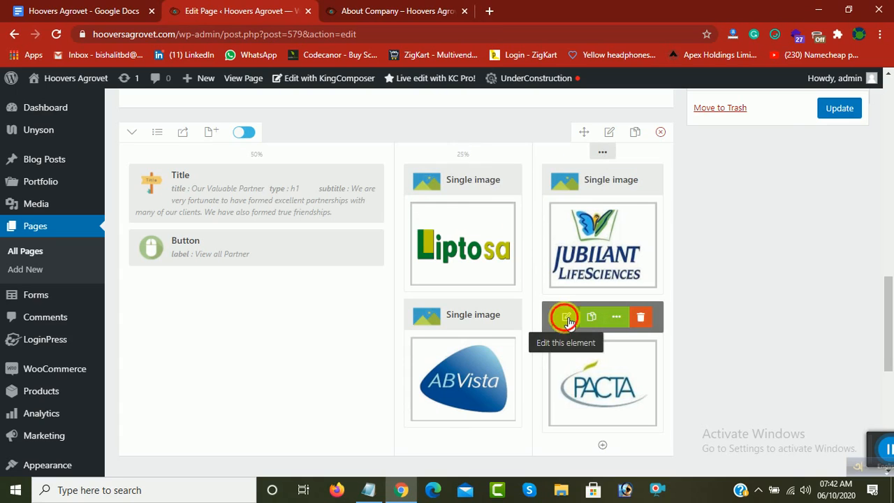
left_click(566, 316)
scroll(615, 280, "down", 2)
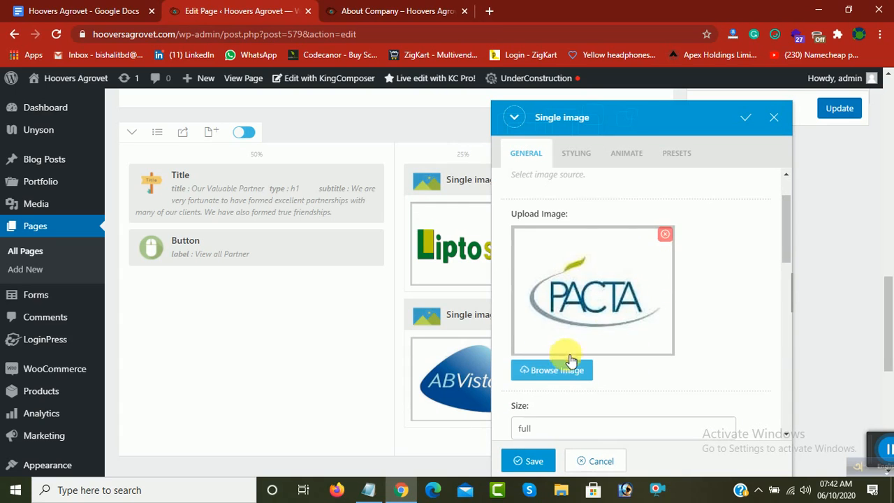
scroll(561, 347, "down", 2)
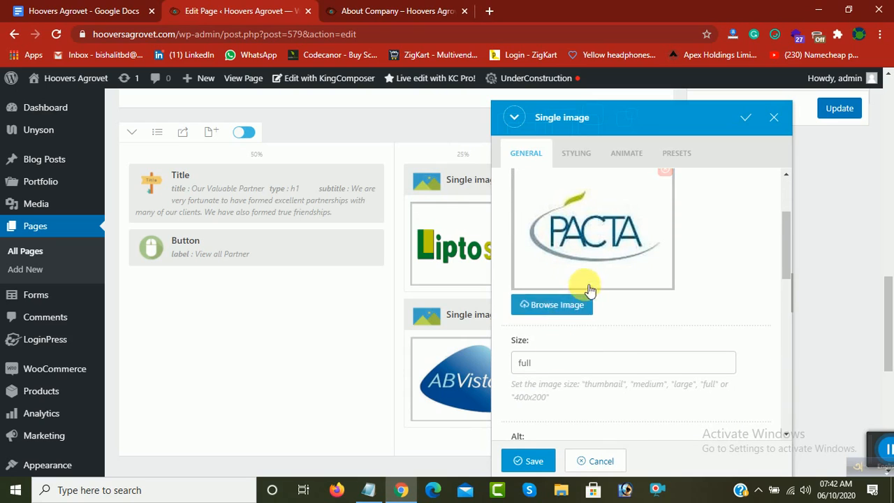
left_click(529, 461)
Step: Update the About Company page and show the About Us submenu on the live site
scroll(834, 144, "up", 1)
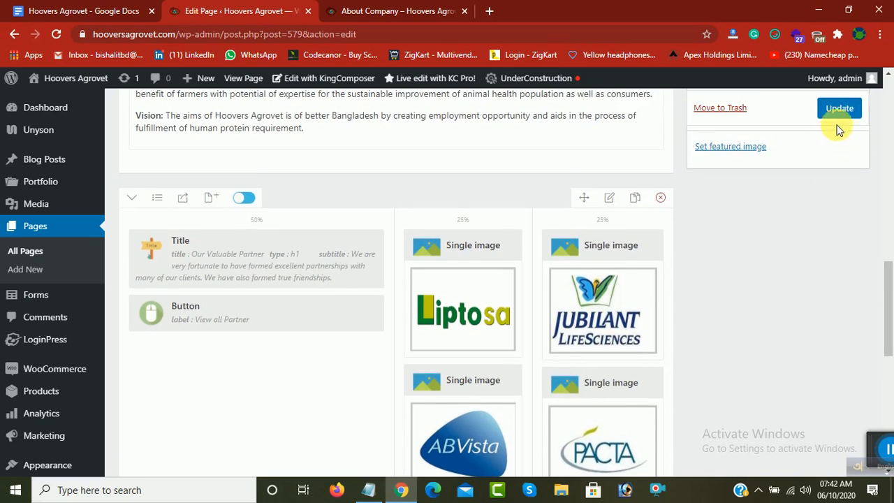
left_click(839, 111)
scroll(539, 235, "up", 2)
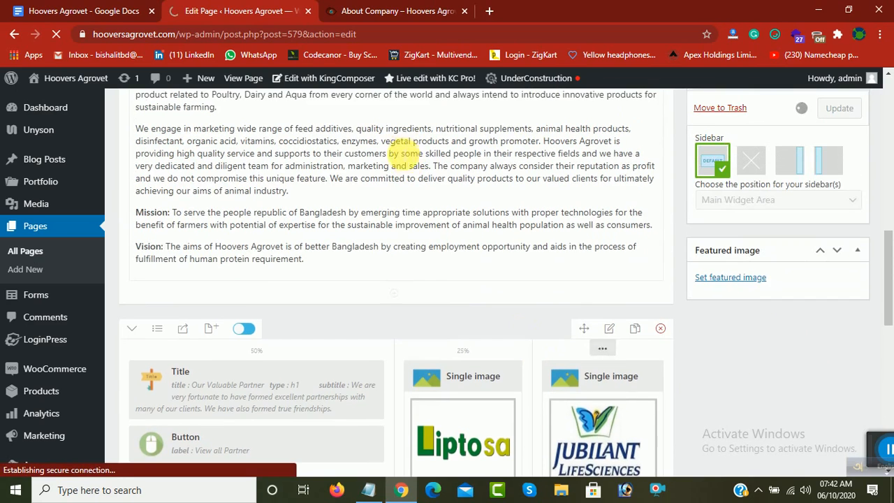
left_click(375, 6)
mouse_move(371, 129)
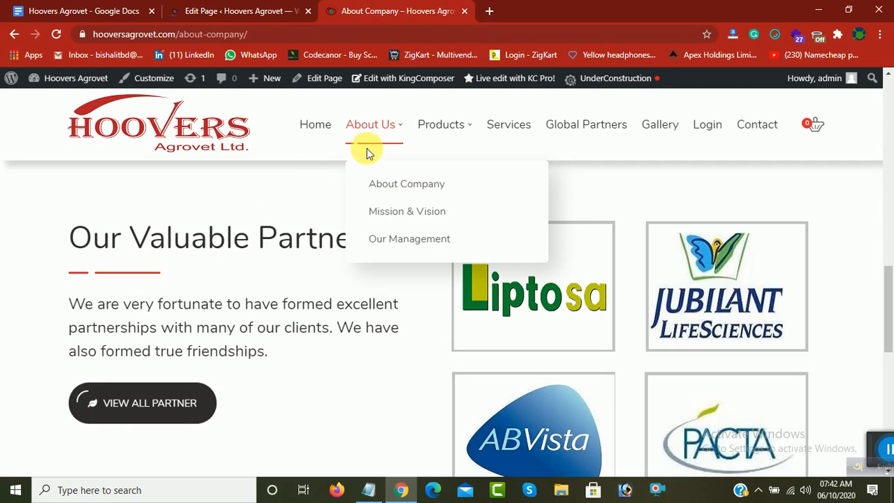
Step: View the Mission & Vision page on the live site and open the WordPress list of all pages
left_click(402, 217)
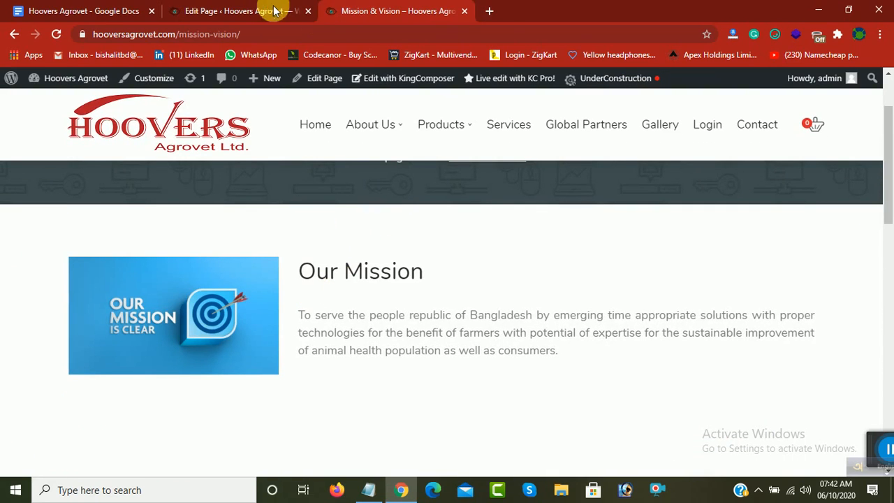
left_click(238, 11)
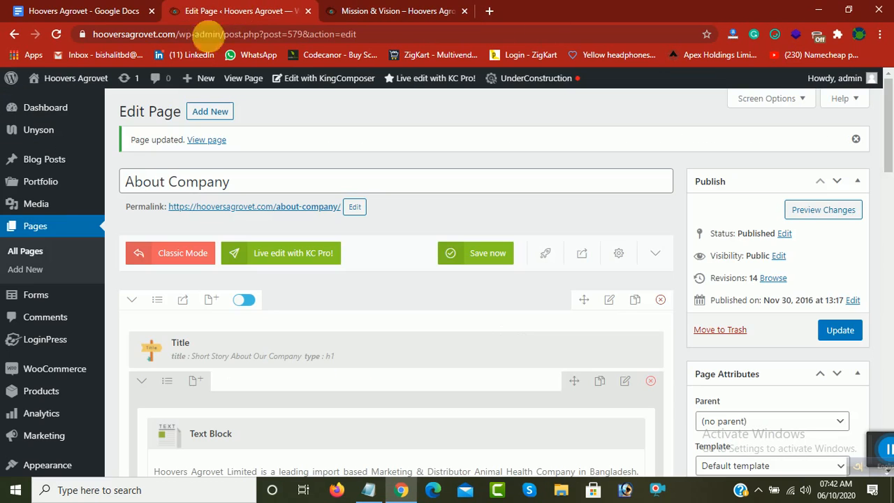
left_click(42, 234)
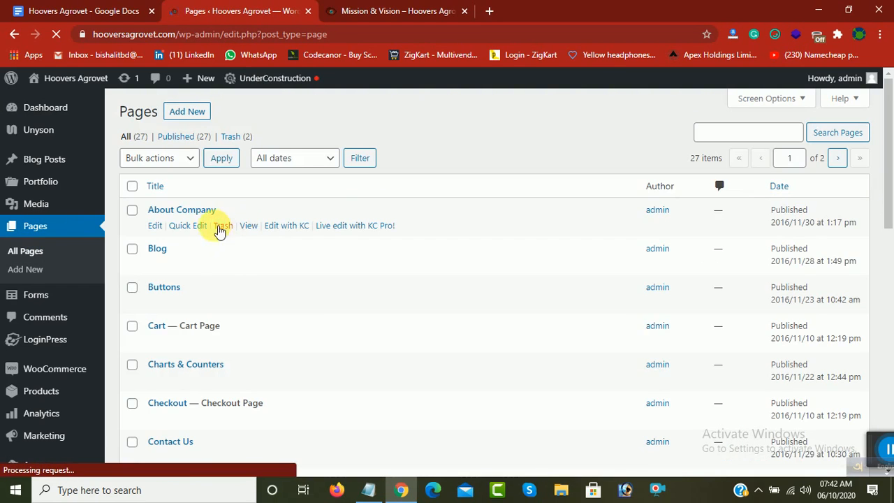
Step: Look through both pages of the pages list for the Mission & Vision entry
scroll(195, 299, "down", 3)
scroll(189, 286, "down", 2)
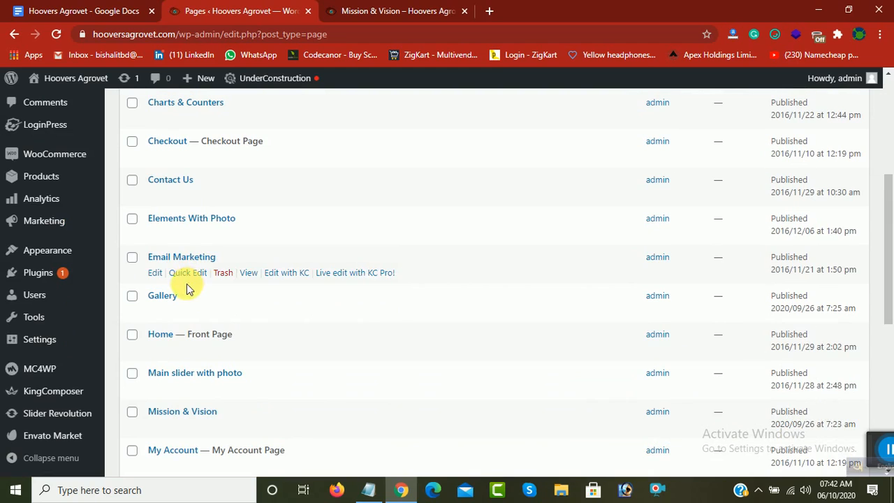
scroll(796, 133, "down", 3)
scroll(492, 245, "down", 5)
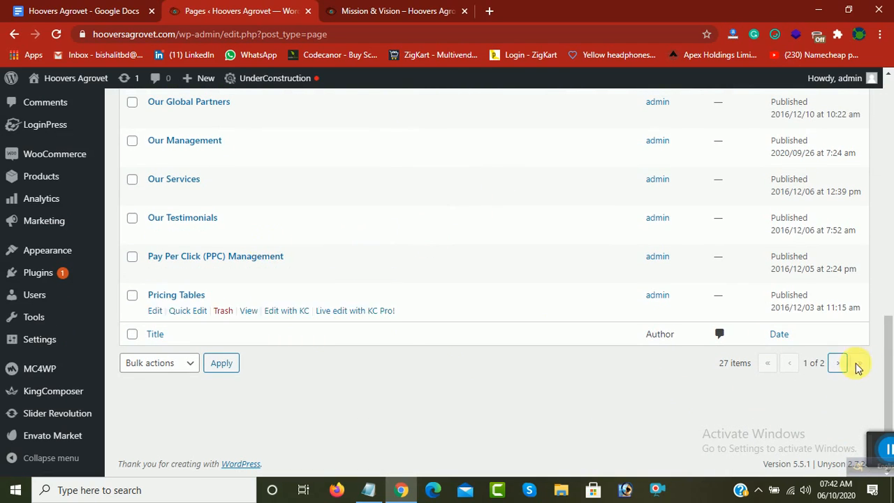
left_click(839, 364)
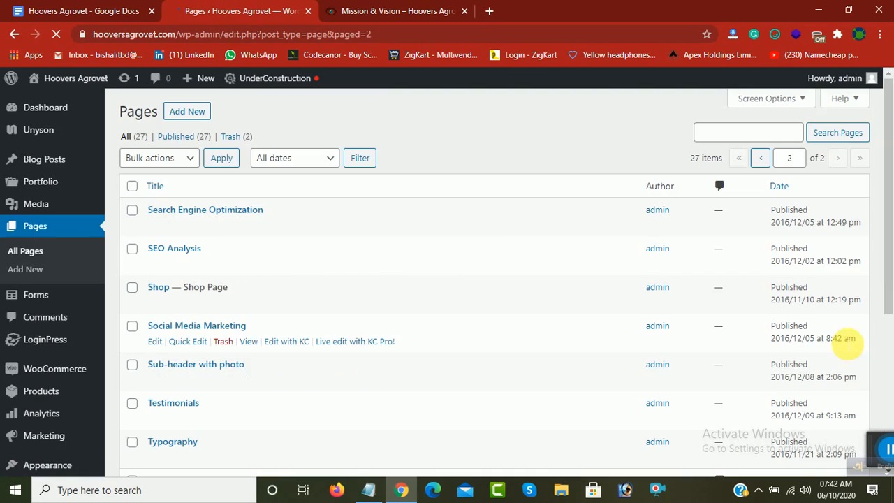
scroll(347, 288, "down", 1)
scroll(178, 287, "down", 1)
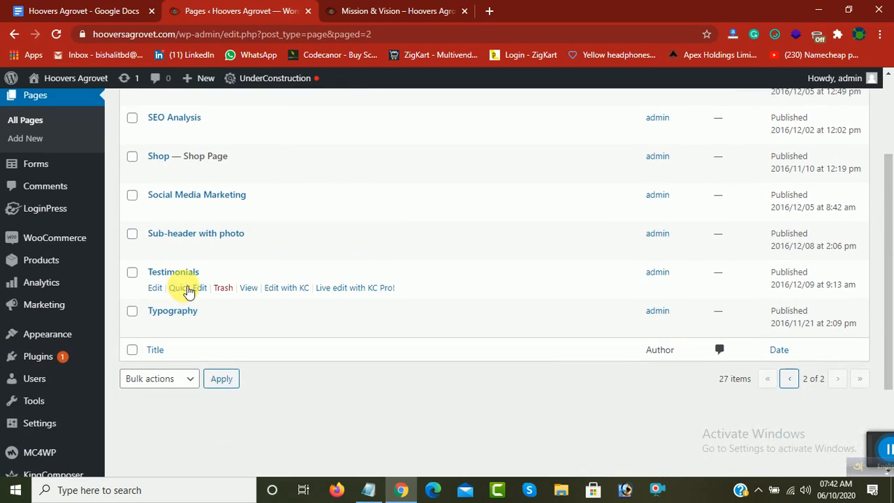
scroll(184, 279, "up", 2)
scroll(525, 374, "down", 1)
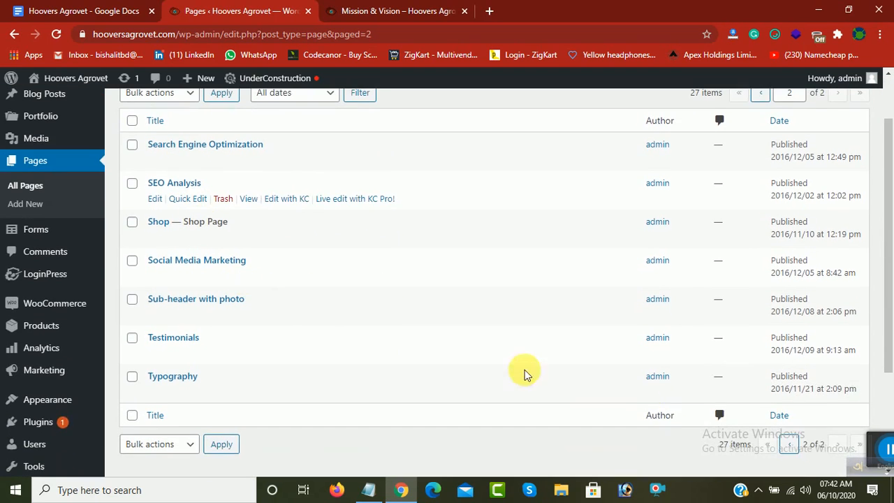
scroll(791, 447, "down", 1)
left_click(794, 383)
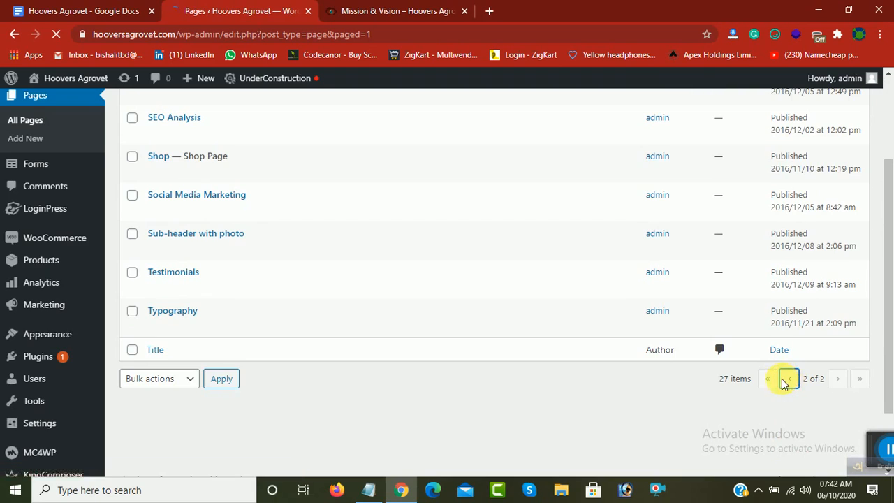
Step: Open the Mission & Vision page for editing from the first page of the list
scroll(373, 310, "down", 3)
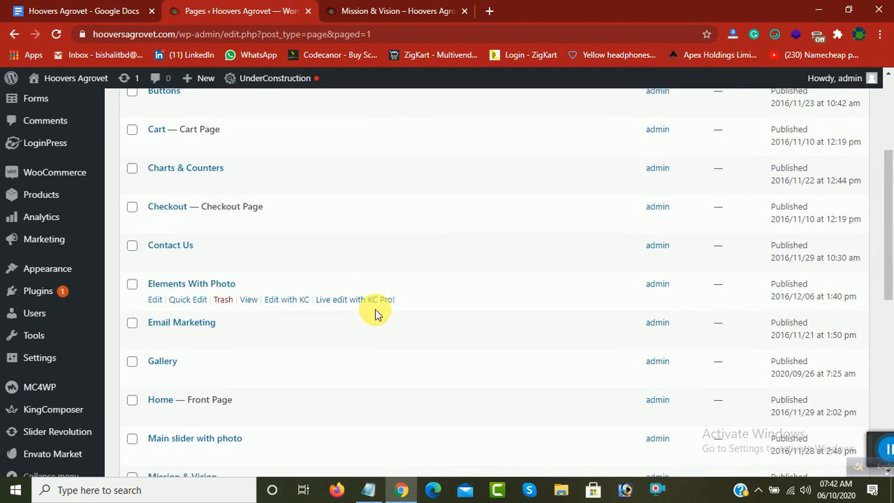
scroll(375, 309, "down", 3)
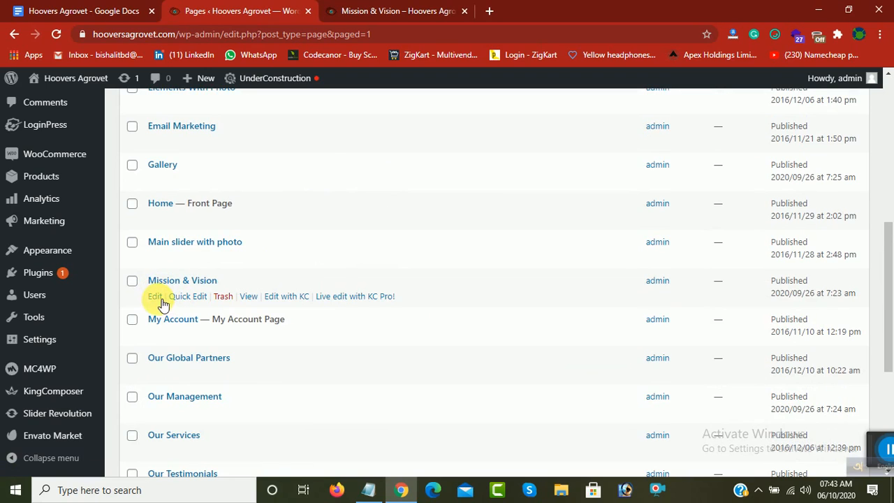
left_click(159, 299)
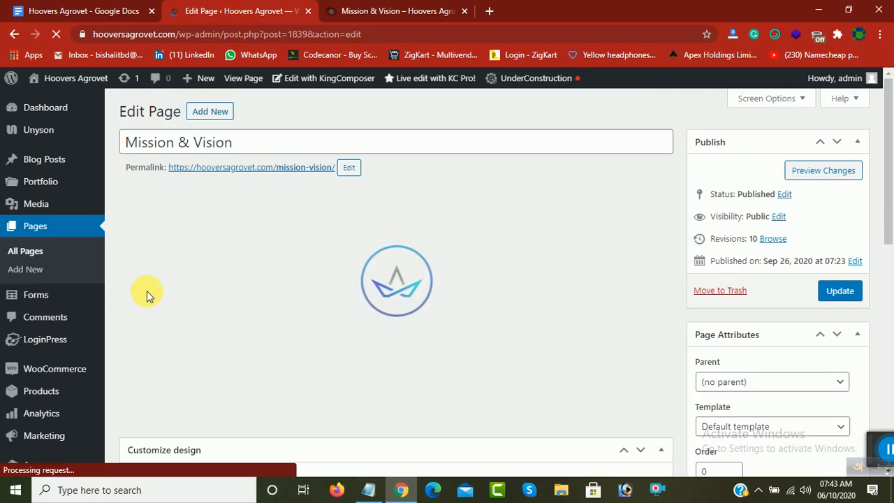
Step: Open the Our Mission single image's settings, review its image upload and file selection options, and close them without changes
scroll(147, 293, "down", 2)
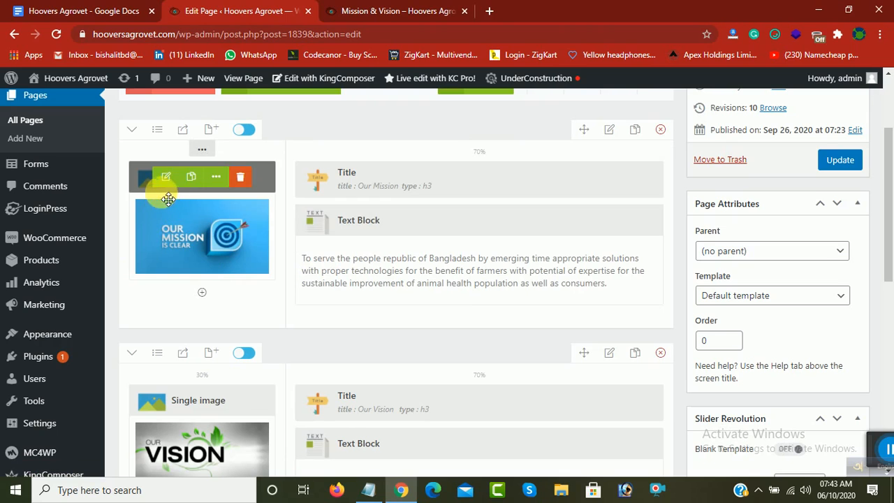
left_click(166, 178)
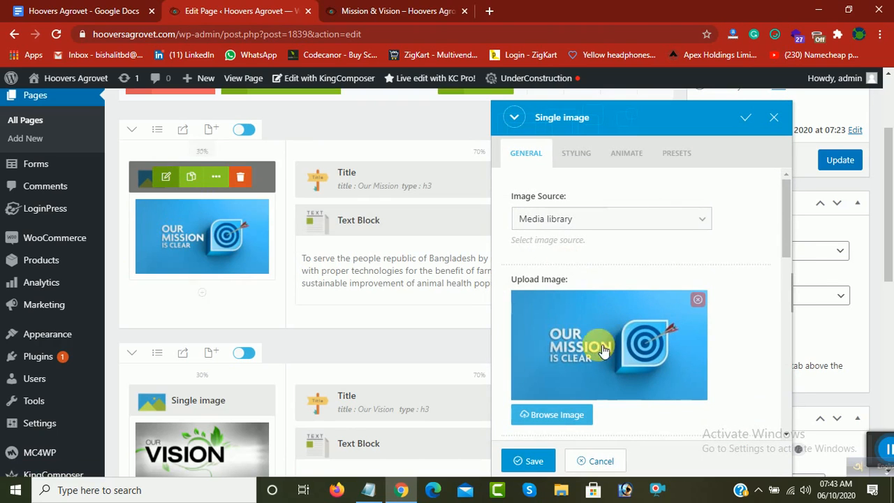
left_click(555, 415)
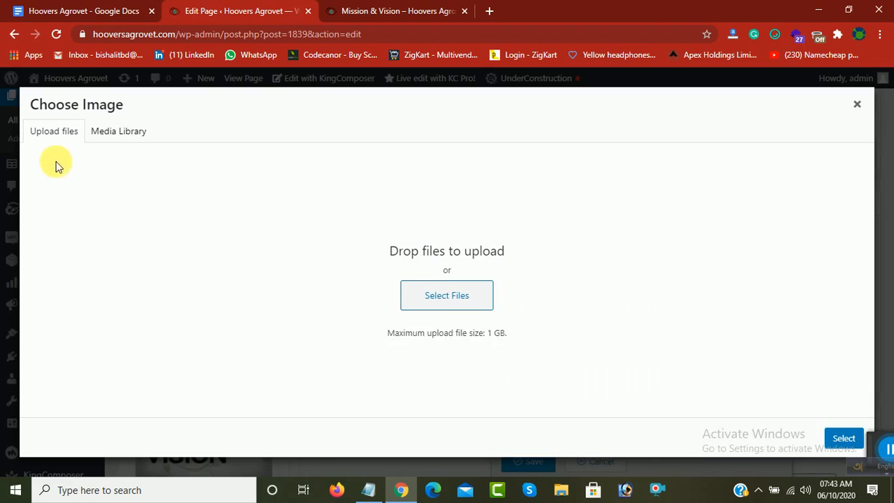
left_click(448, 307)
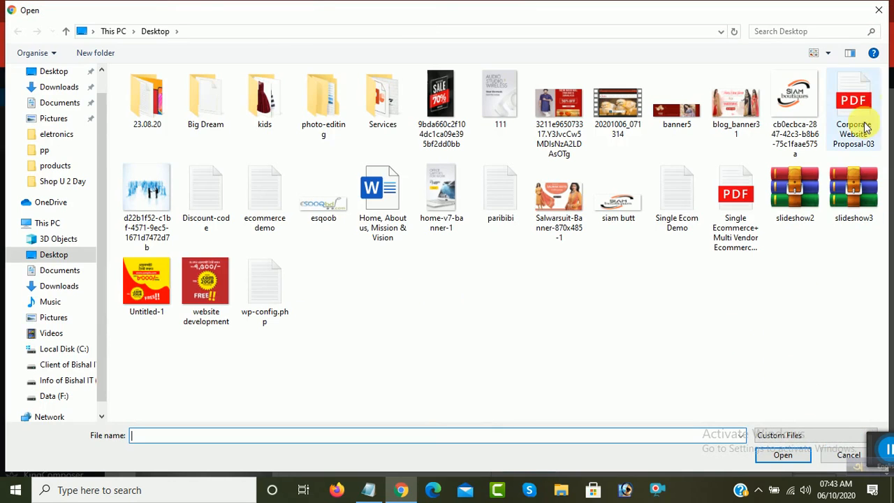
left_click(880, 10)
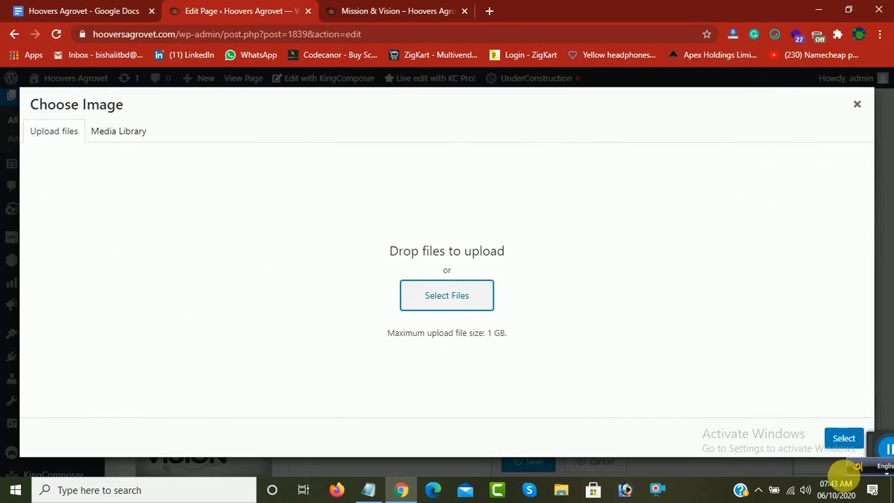
left_click(858, 105)
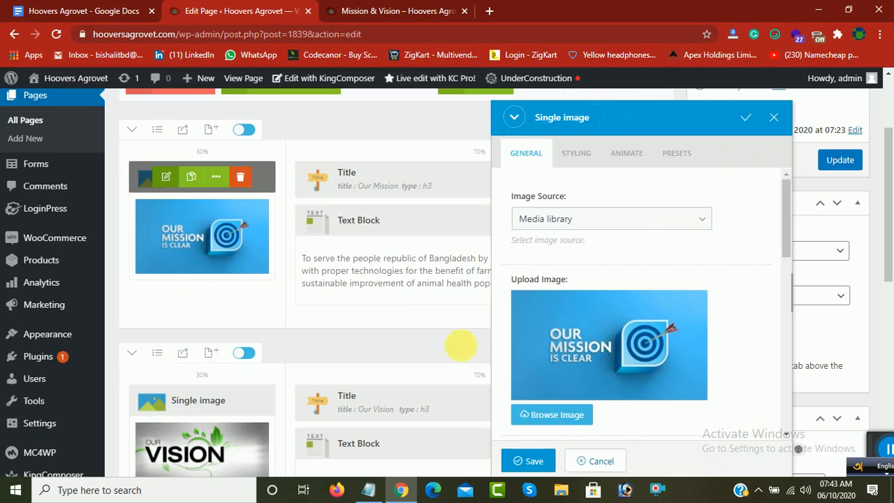
left_click(774, 116)
Step: Review the Our Vision row in the page editor and view the Our Global Partners page on the live site
scroll(385, 299, "down", 3)
scroll(355, 343, "down", 1)
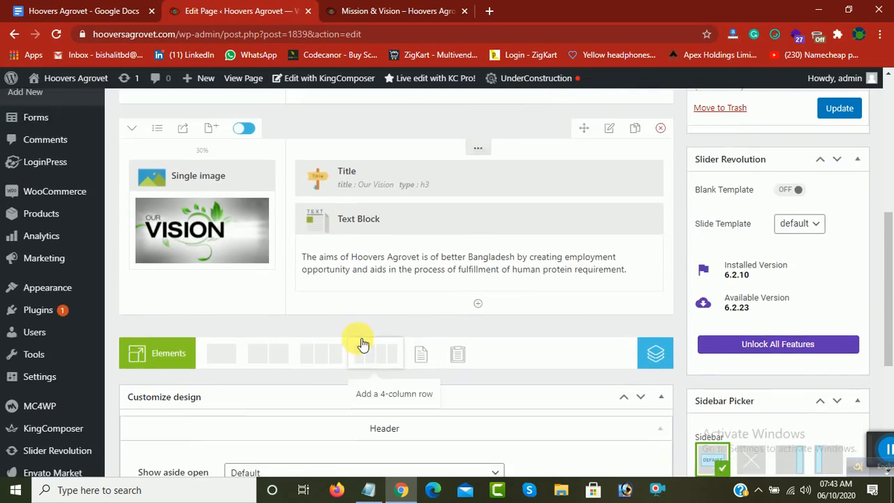
scroll(335, 329, "up", 1)
scroll(335, 324, "down", 3)
left_click(359, 5)
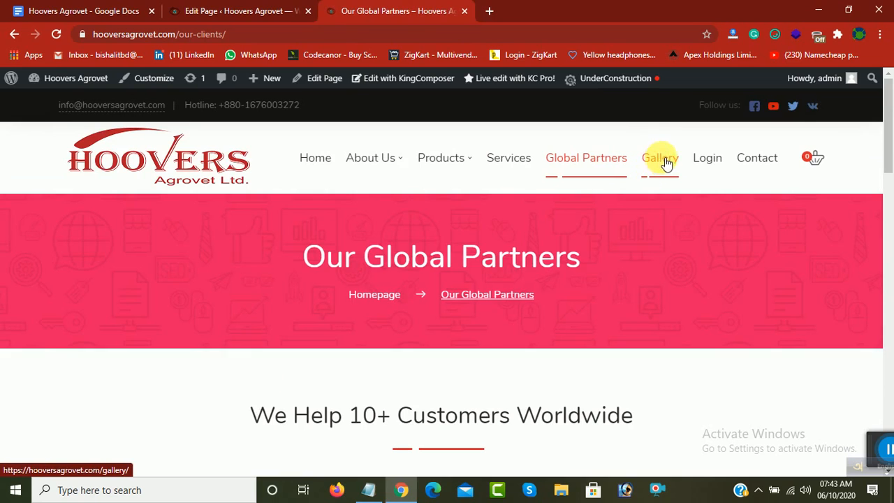
Step: Return to the WordPress pages list and open the Gallery page for editing
left_click(235, 10)
scroll(70, 280, "up", 1)
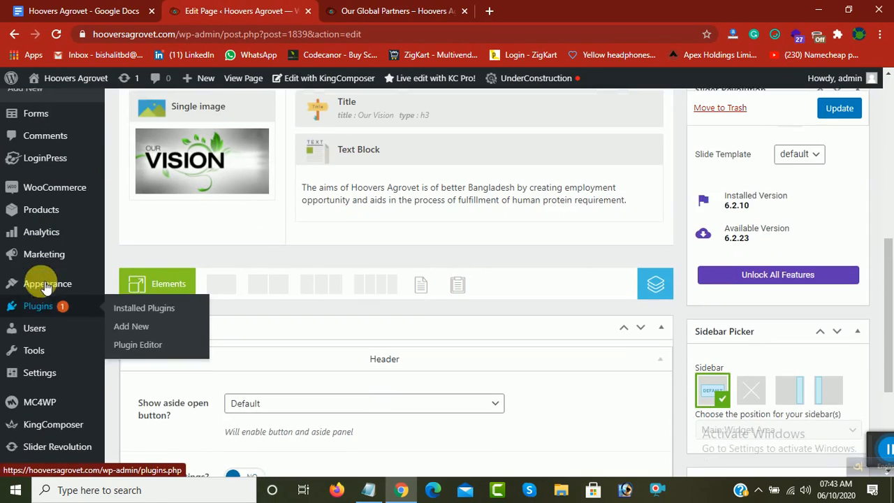
scroll(98, 248, "up", 2)
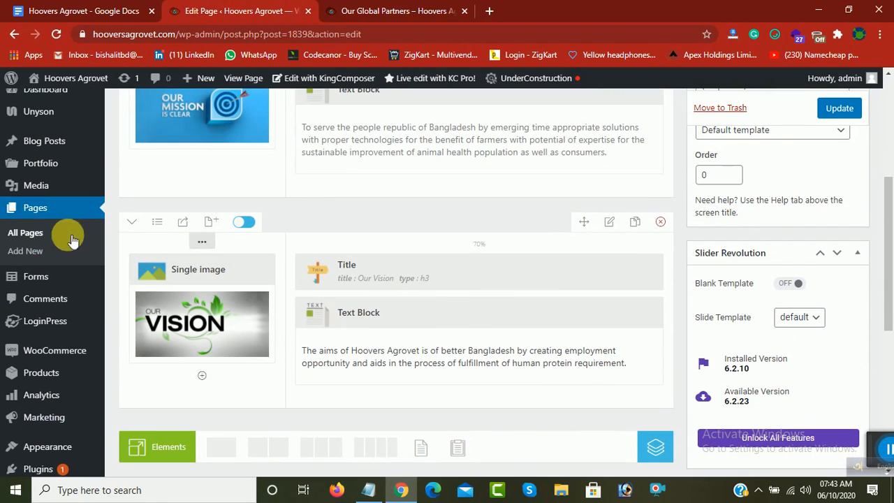
left_click(33, 213)
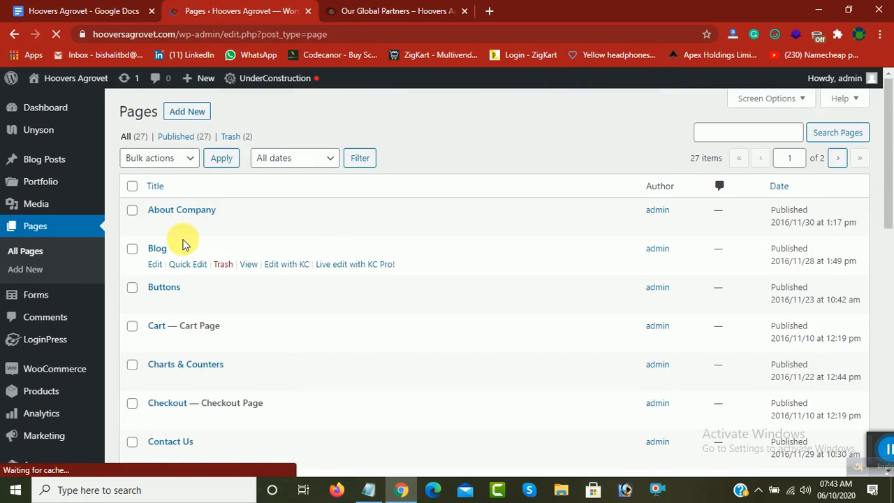
scroll(183, 275, "down", 2)
scroll(183, 275, "down", 2)
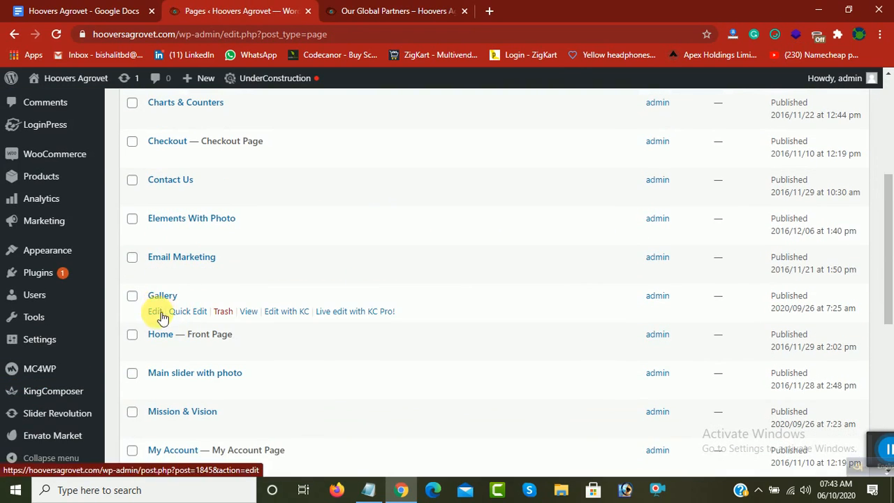
left_click(158, 313)
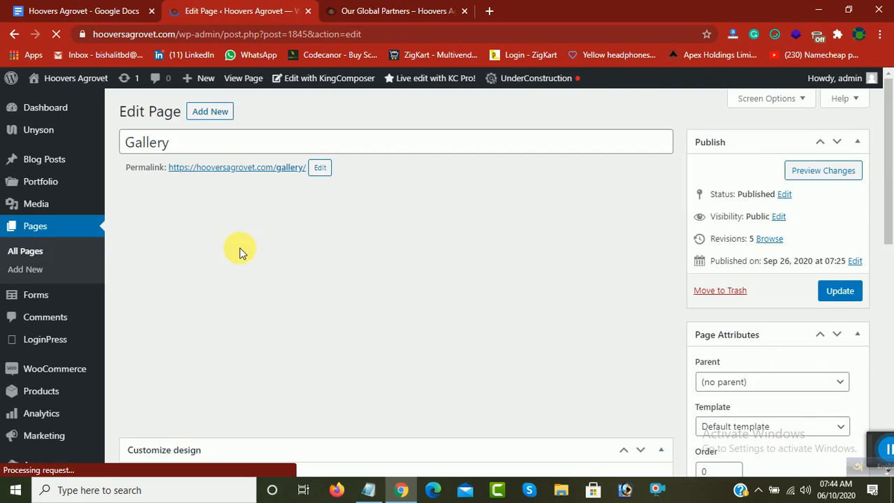
Step: View the images on the live site's Gallery page and show the Products submenu
left_click(391, 10)
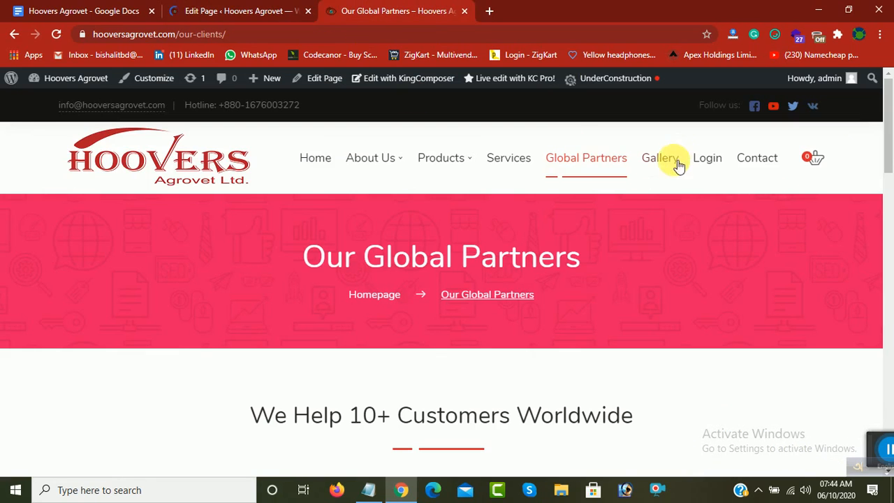
left_click(325, 245)
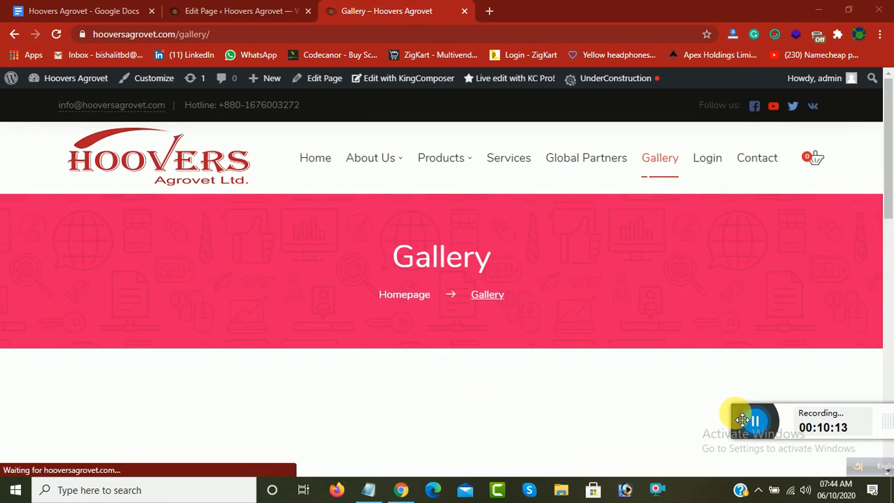
left_click_drag(742, 419, 673, 417)
scroll(441, 413, "down", 2)
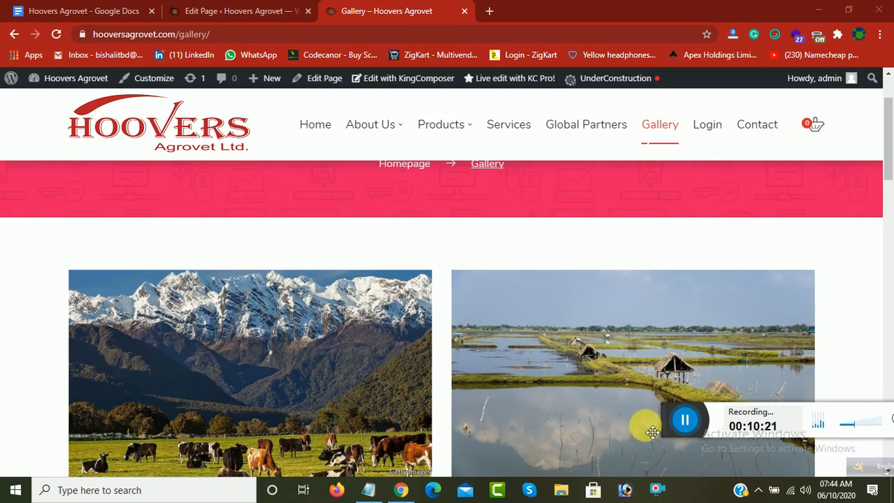
left_click_drag(675, 427, 554, 447)
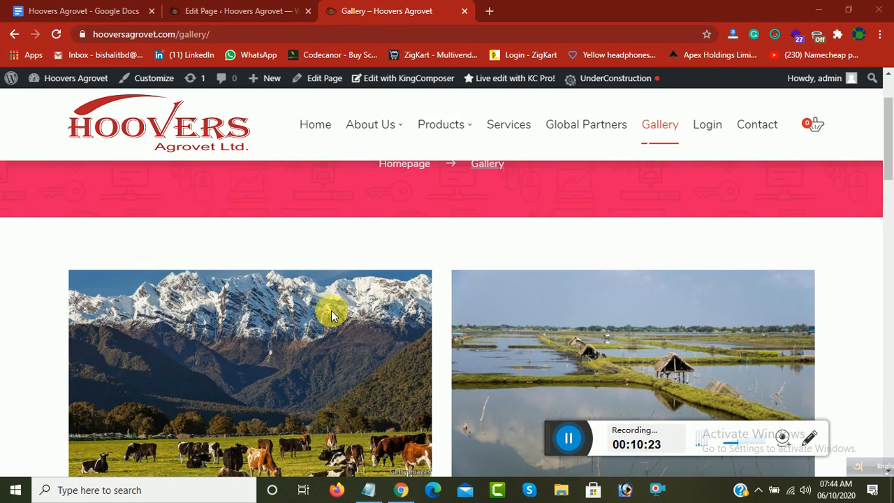
mouse_move(428, 126)
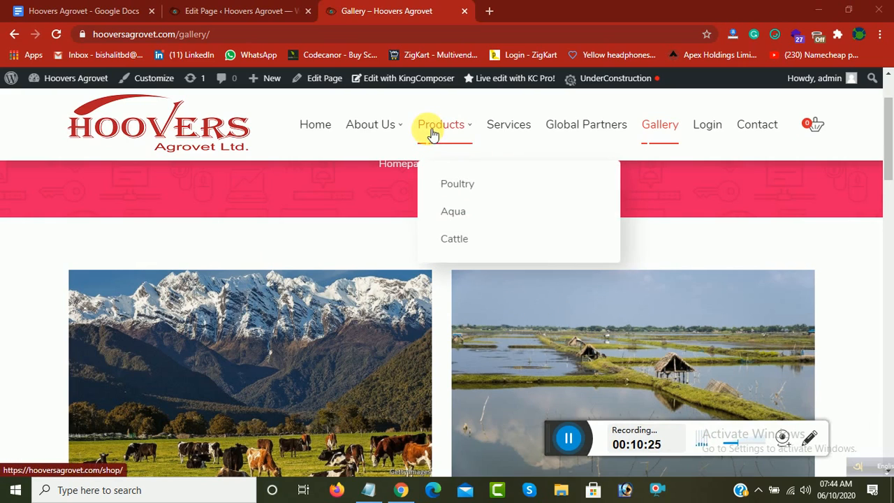